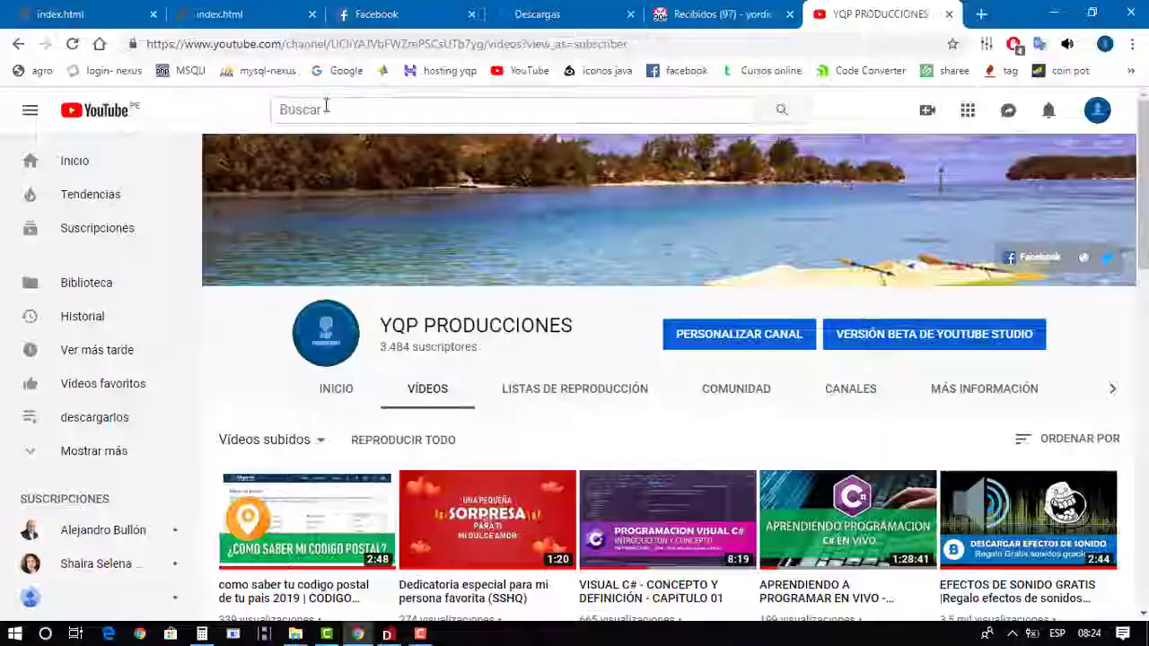
Scroll down the channel's uploaded videos to the preview of the colour-coded document-expiry table.
scroll(623, 347, down, 1)
scroll(626, 348, down, 3)
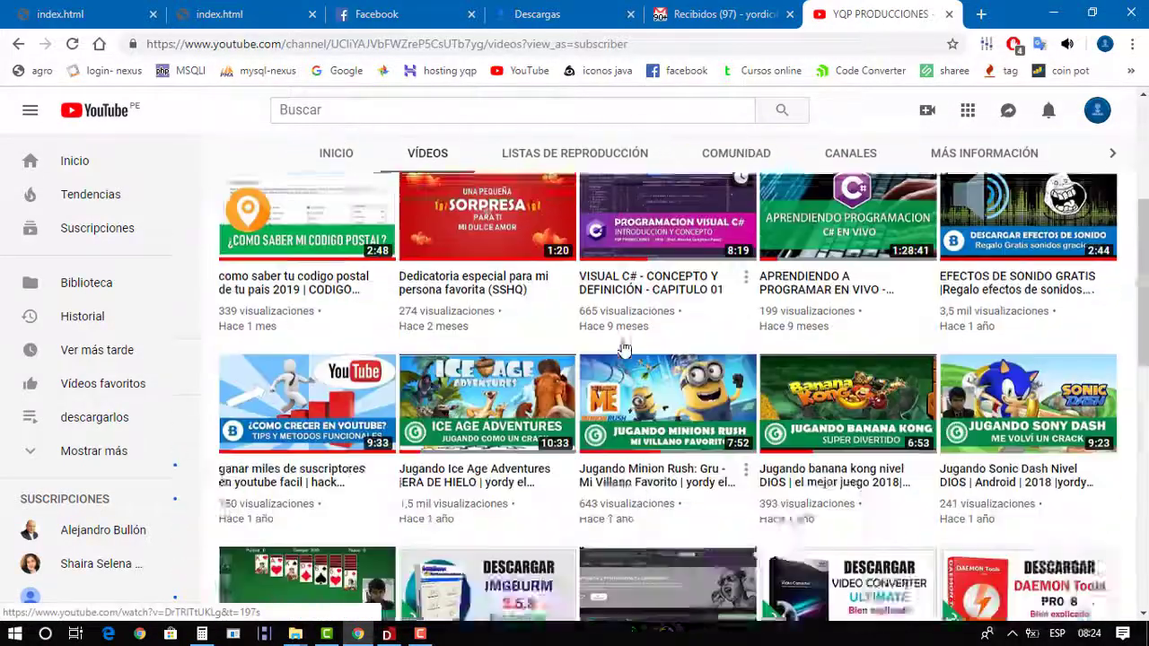
scroll(624, 348, down, 2)
scroll(622, 347, down, 2)
scroll(620, 345, down, 2)
scroll(619, 345, down, 4)
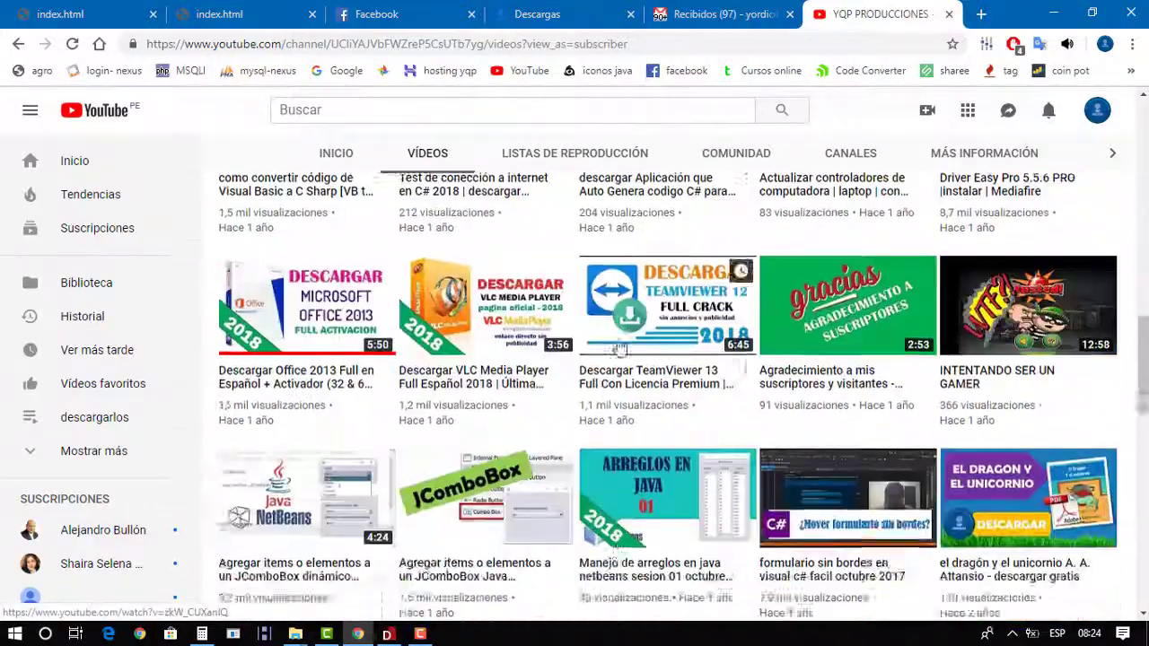
scroll(615, 344, down, 3)
scroll(609, 343, down, 2)
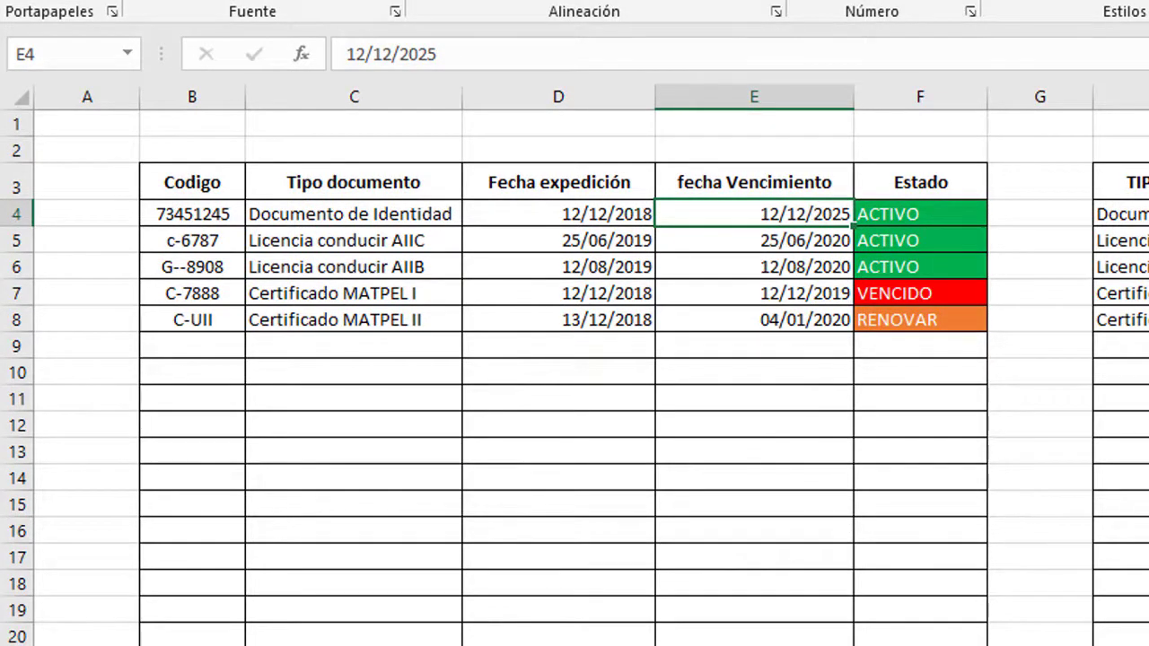
Check the finished statuses and expiry dates in F4, E7, E8 and F8, then return to DESARROLLO.
click(954, 214)
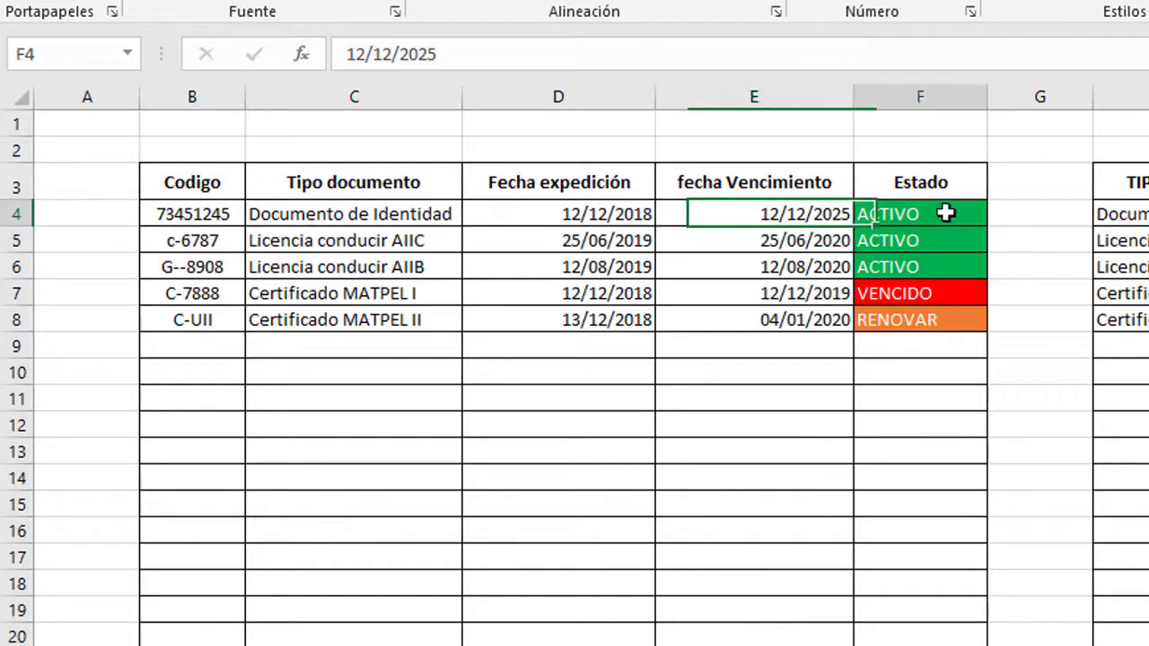
click(790, 296)
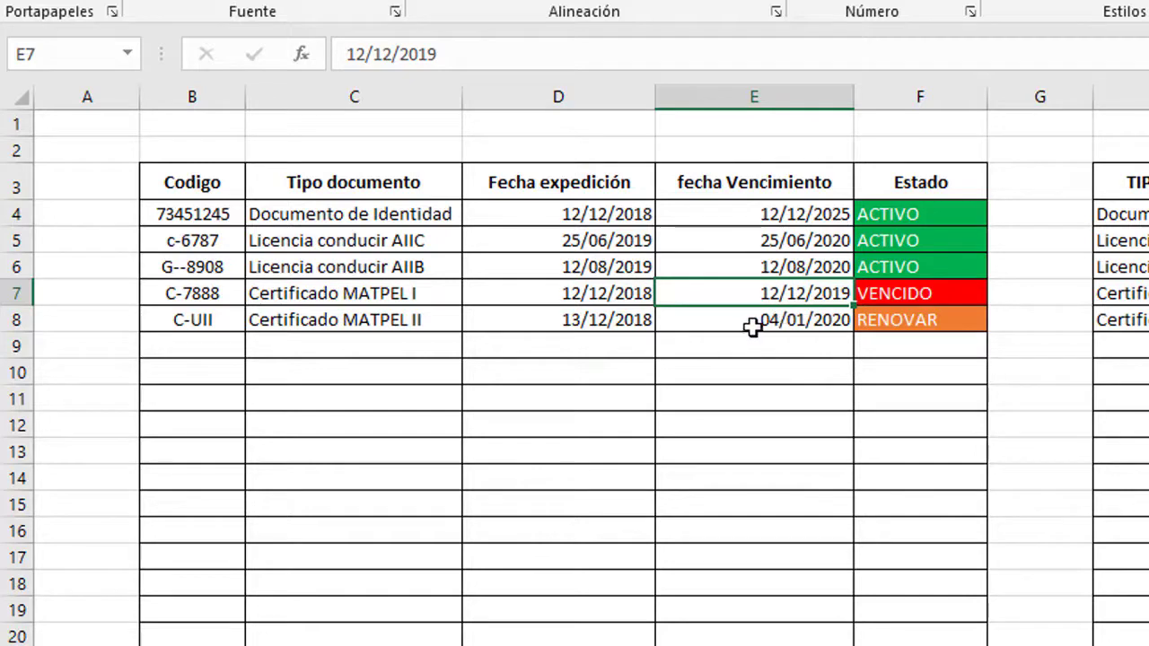
click(763, 326)
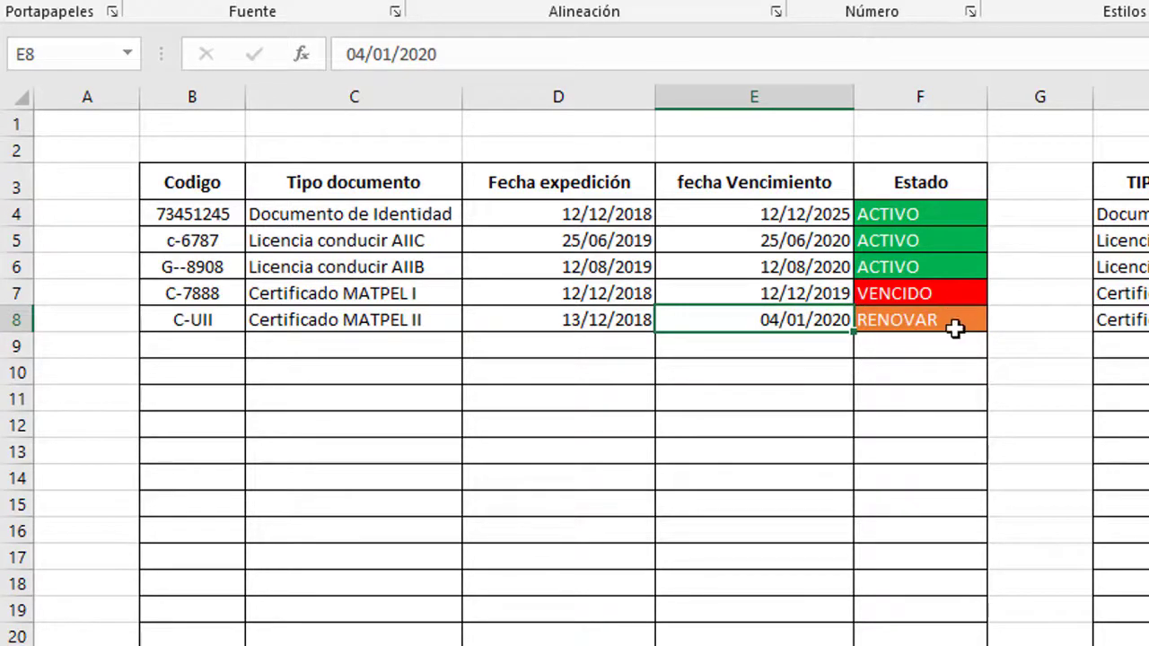
click(923, 328)
click(798, 299)
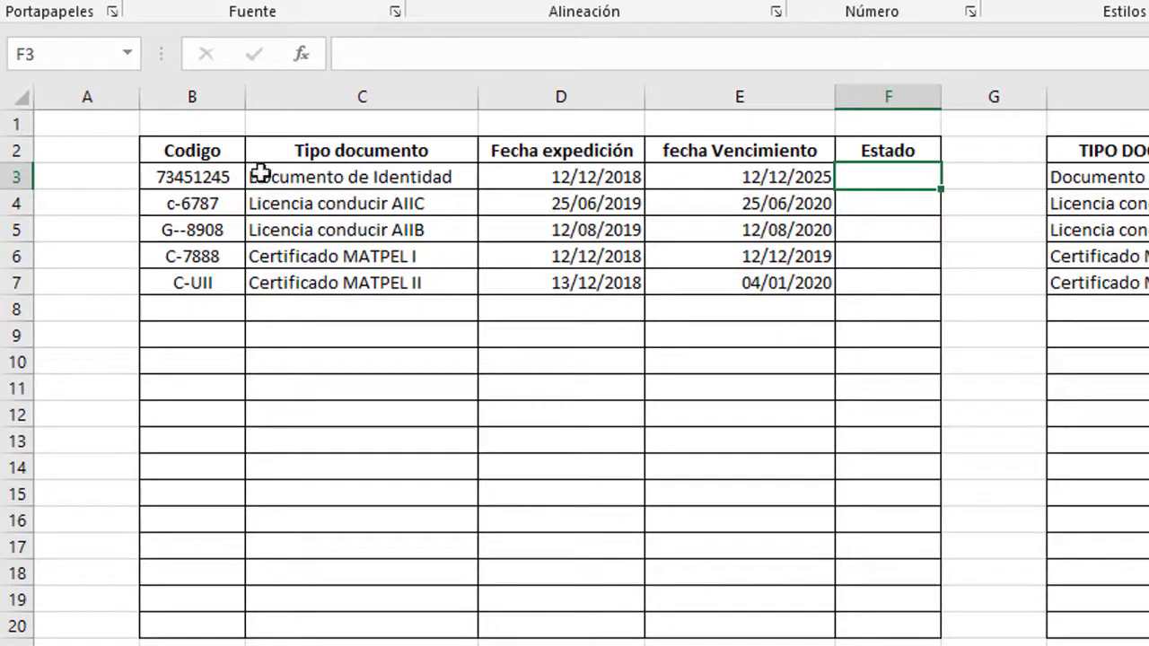
click(239, 180)
Look over the row-3 type and date cells, ending with the first Estado cell F3 selected.
click(410, 180)
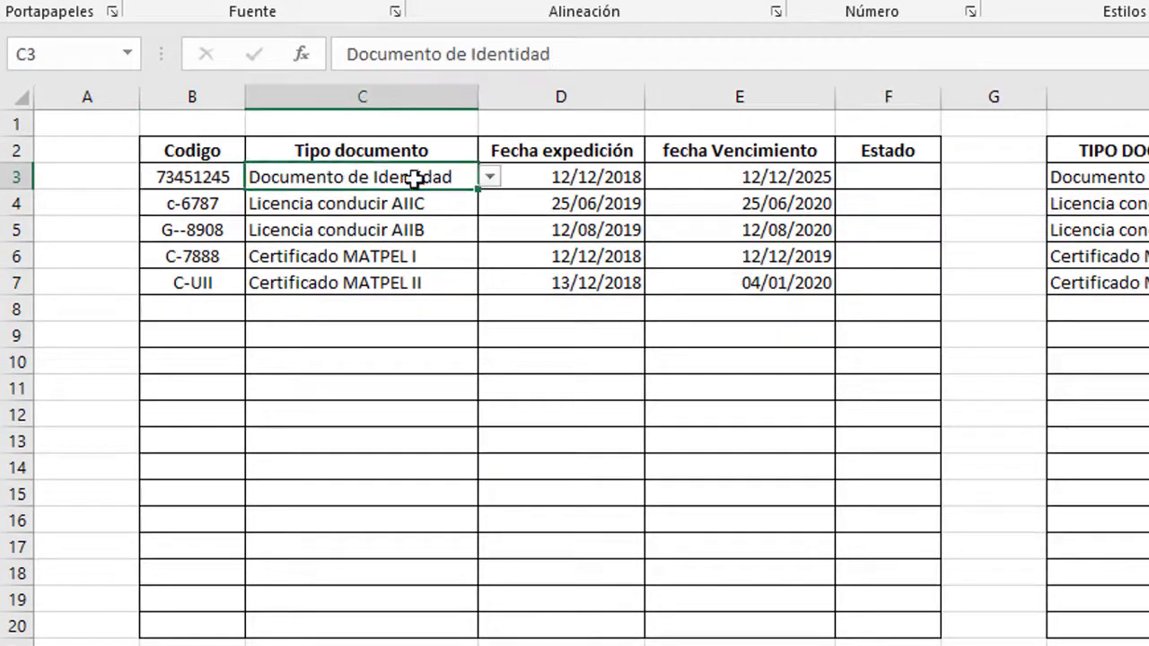
drag(419, 212, 419, 230)
click(728, 179)
click(575, 177)
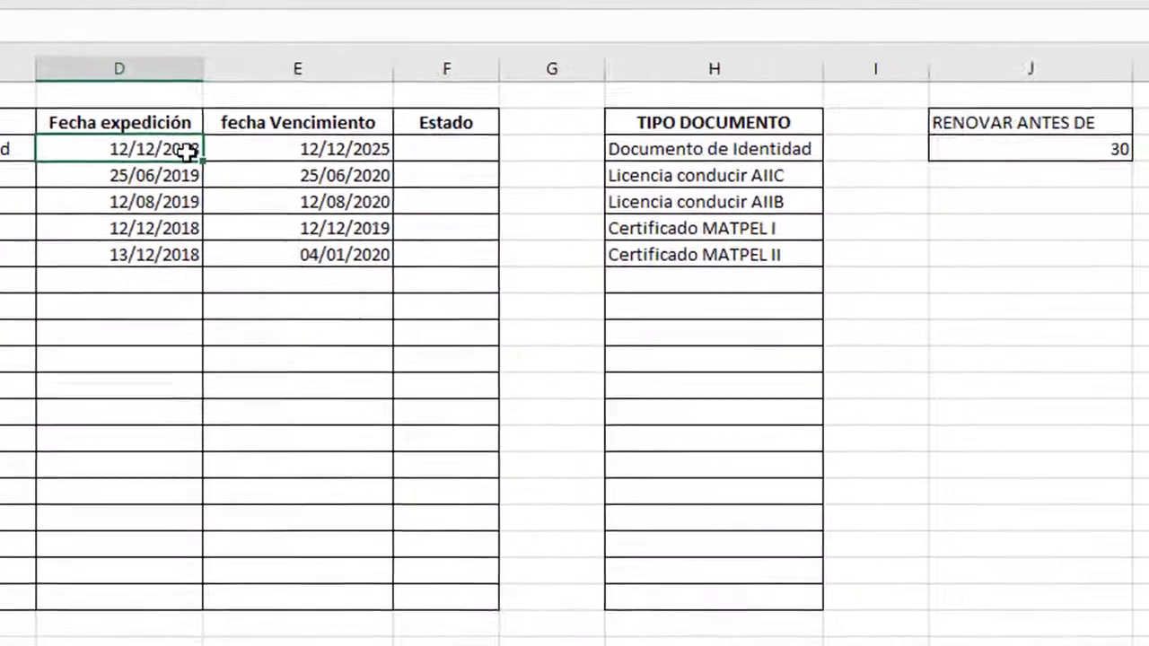
click(344, 154)
click(441, 152)
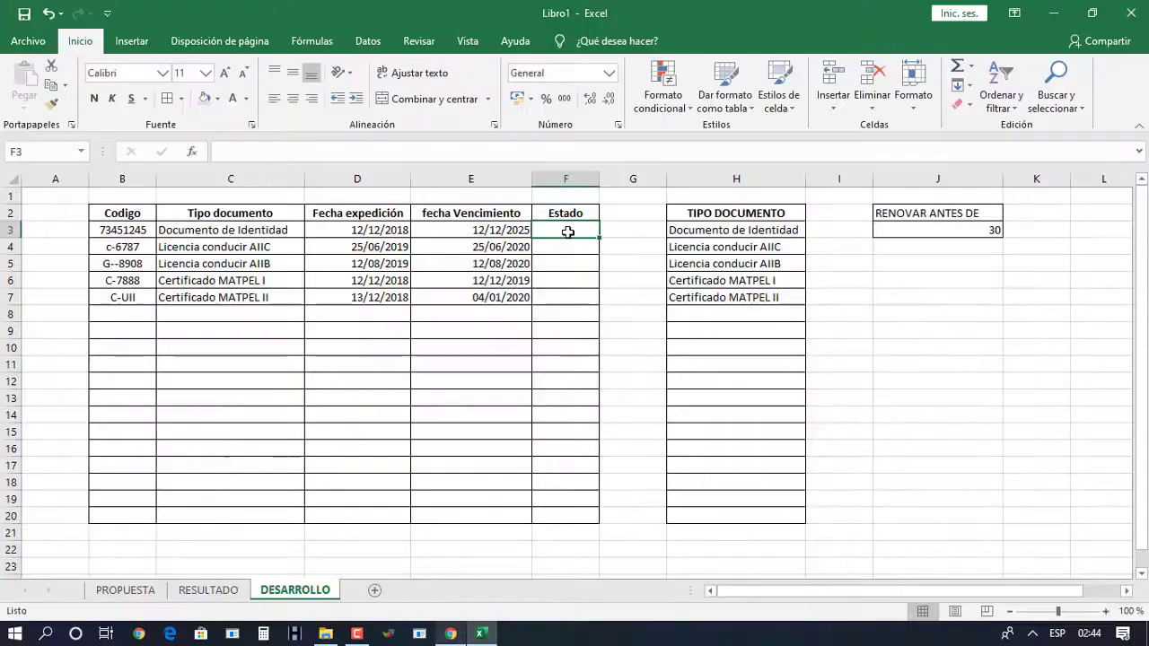
Begin F3's formula as =SI(HOY() < (E3-J3), referencing the expiry date and renewal margin.
text(=)
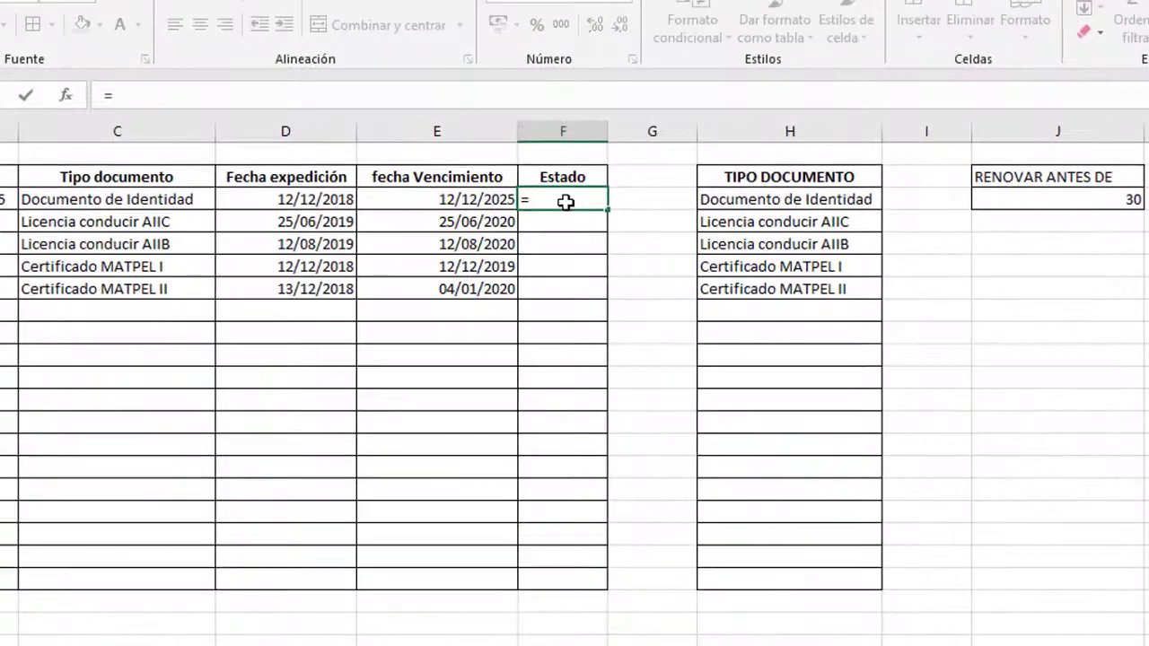
click(187, 96)
text(SI()
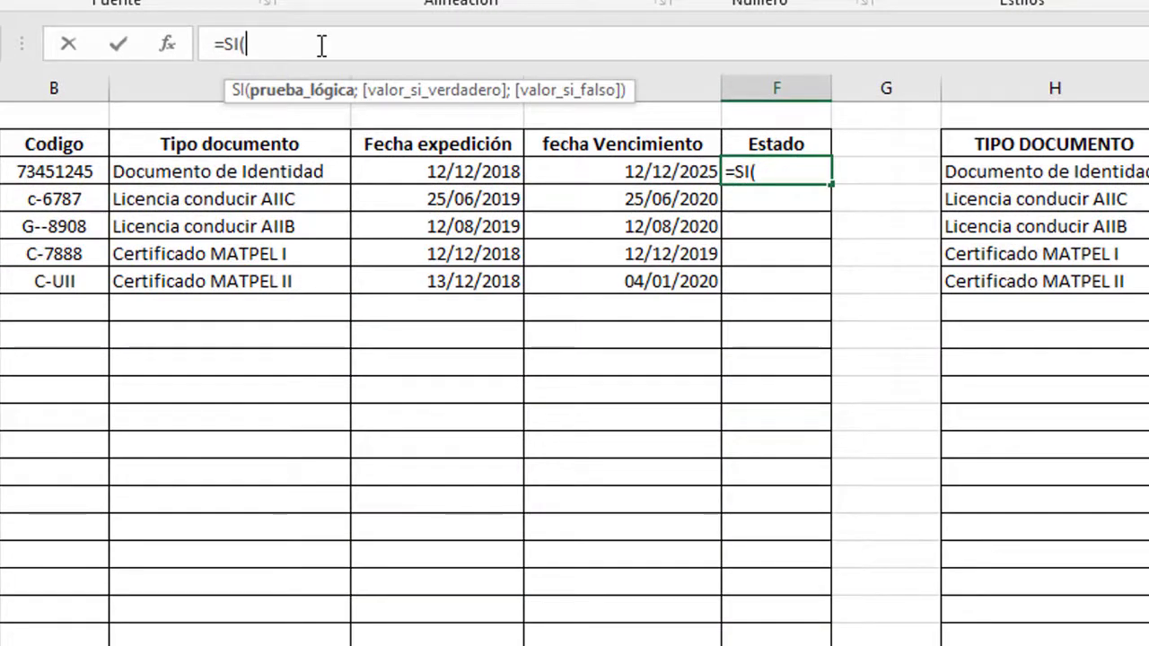
text(HOY()
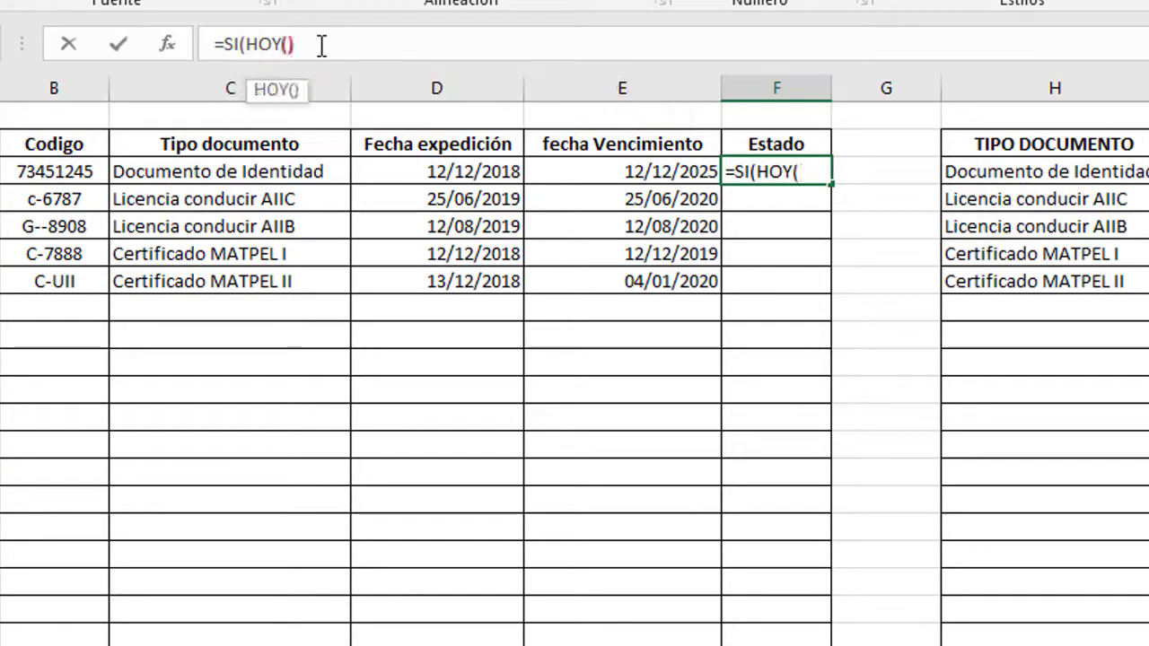
text())
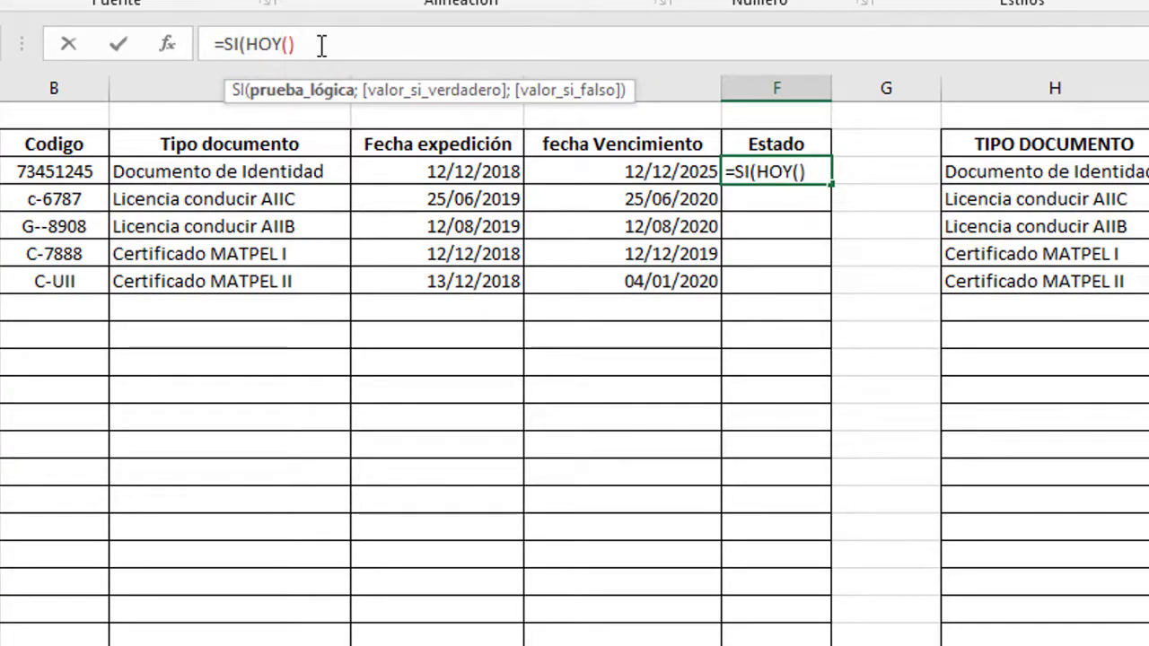
text( >)
key(BackSpace)
text(<)
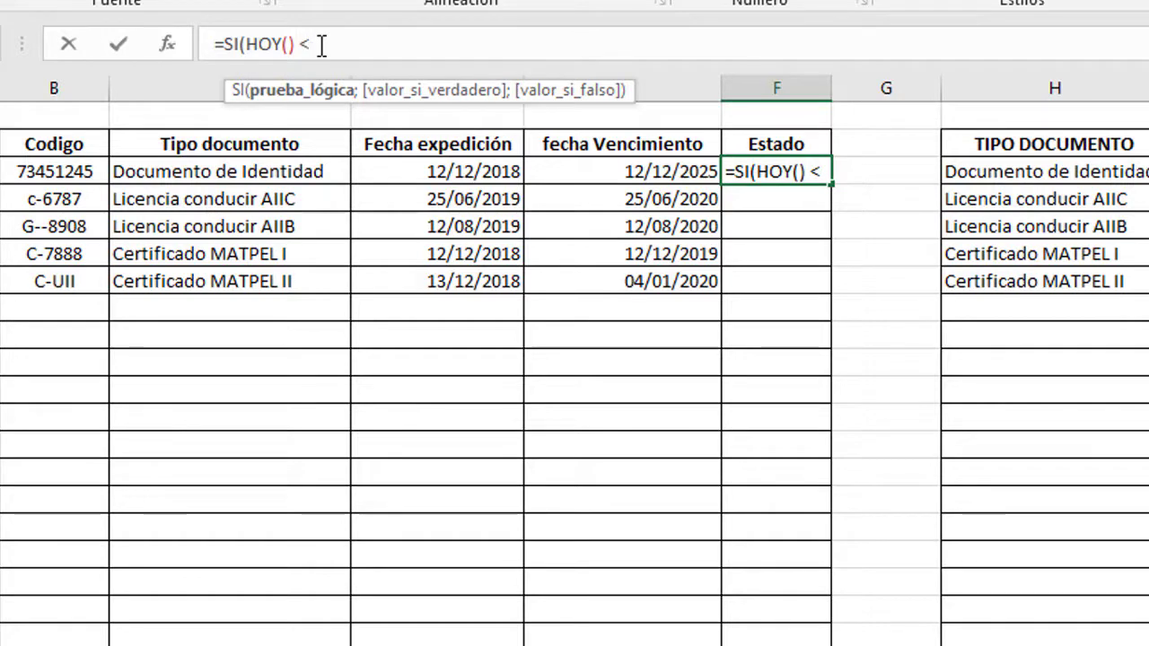
text( ())
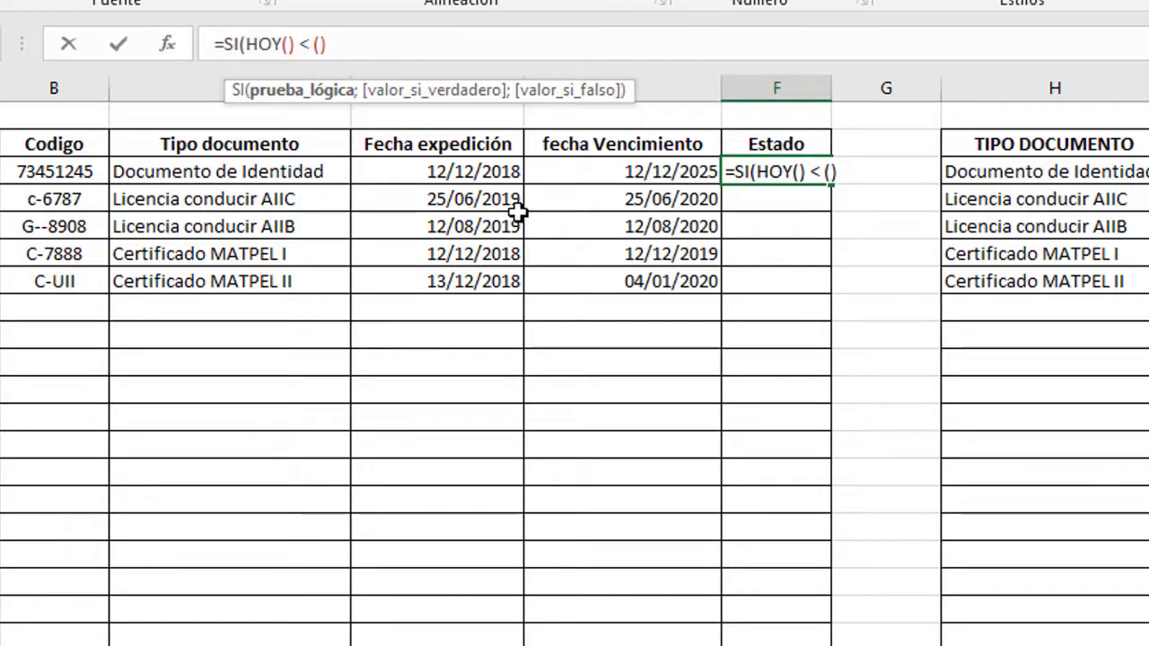
click(593, 171)
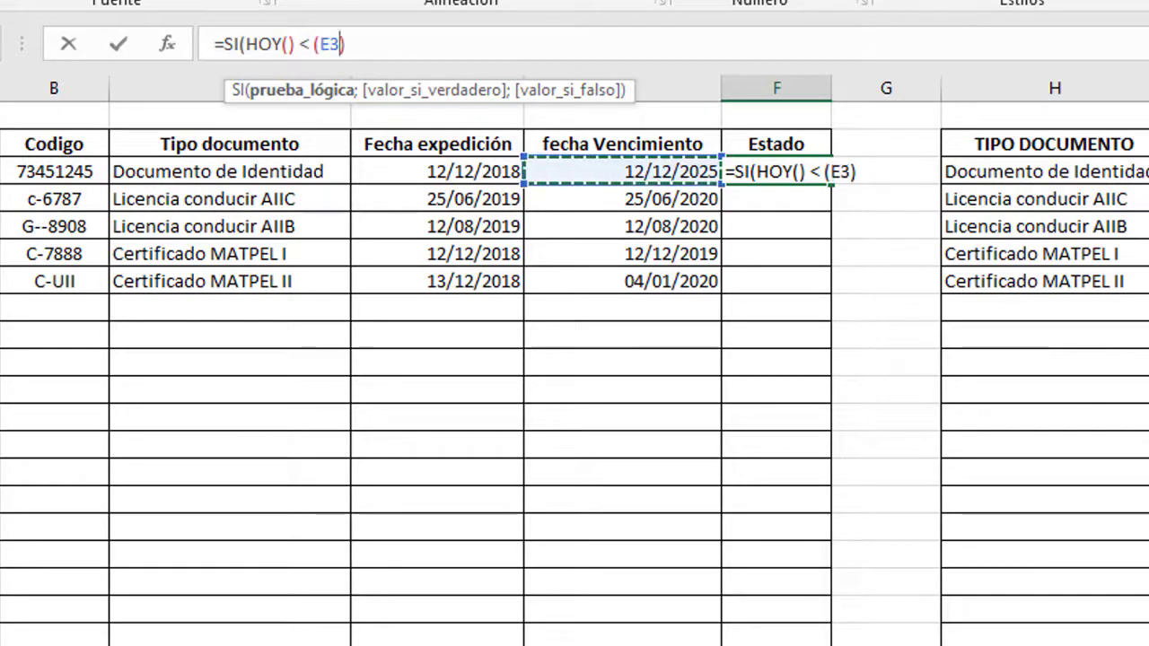
text(-)
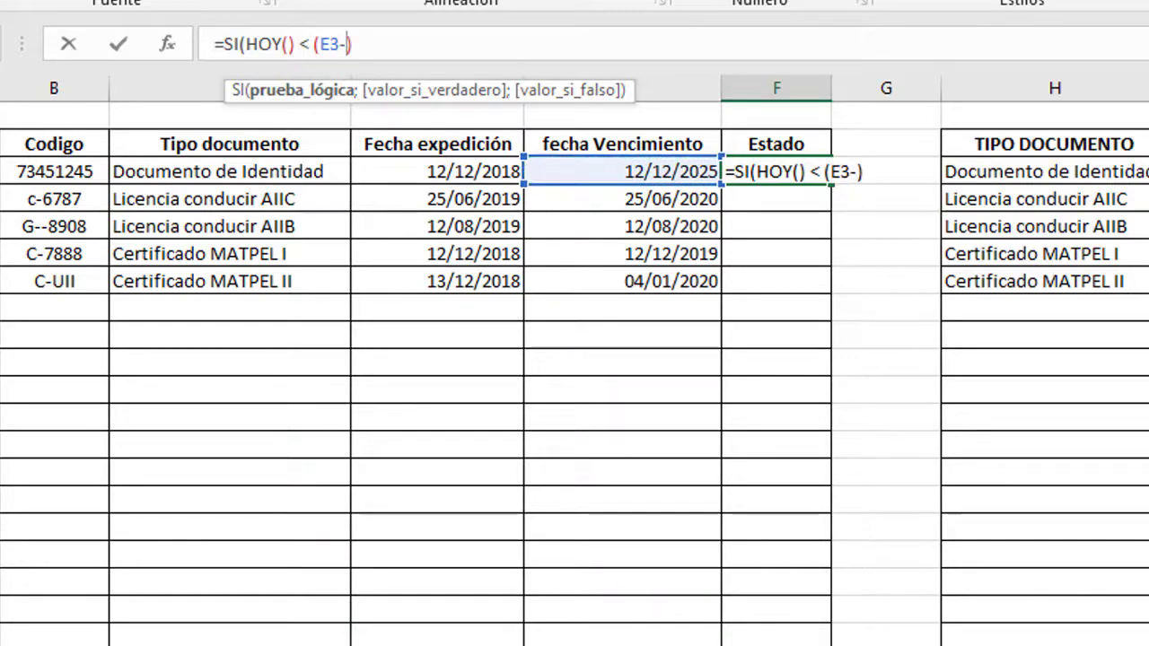
click(989, 172)
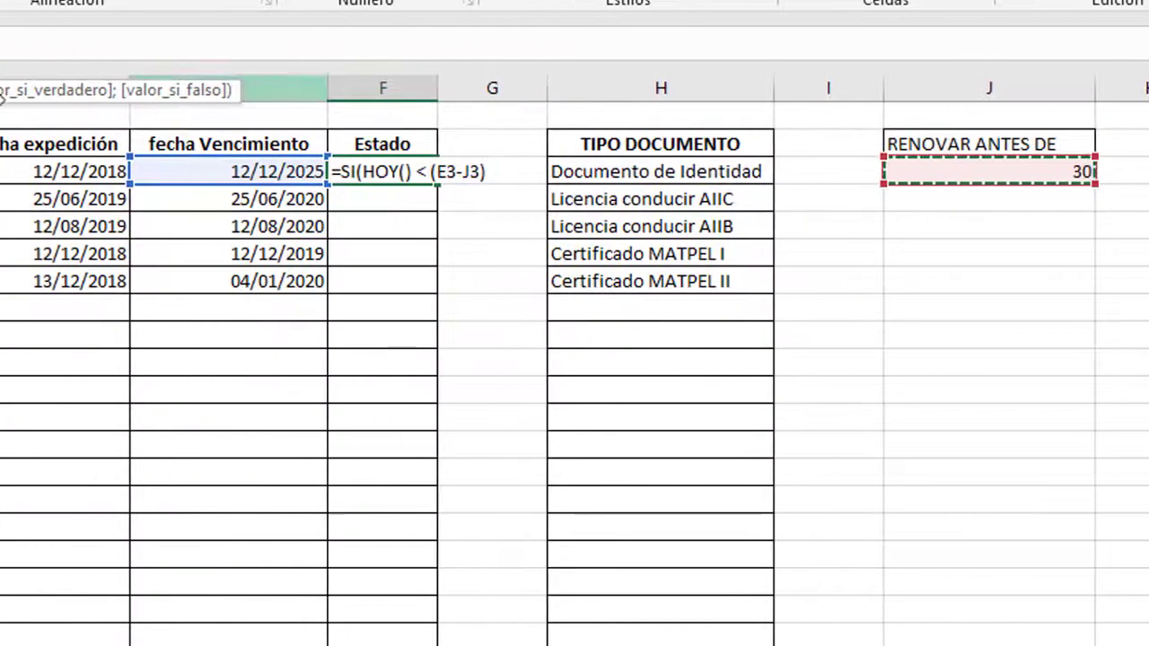
Make the margin reference absolute ($J$3), add the ACTIVO result and start a nested SI.
key(Left)
key(Left)
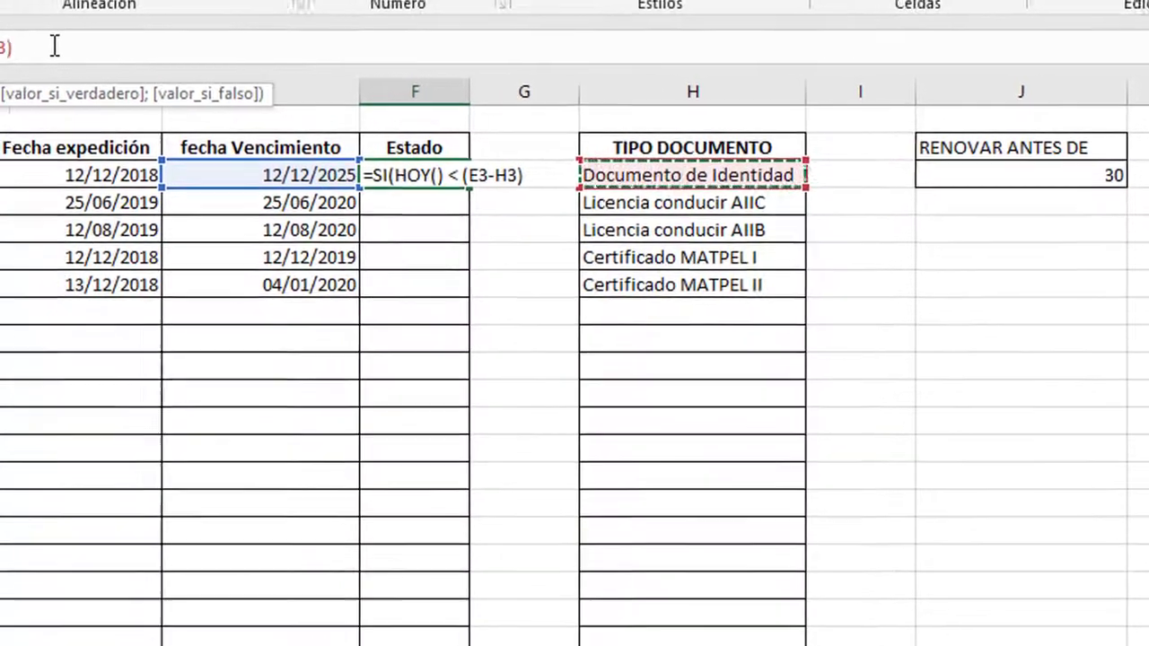
key(BackSpace)
key(BackSpace)
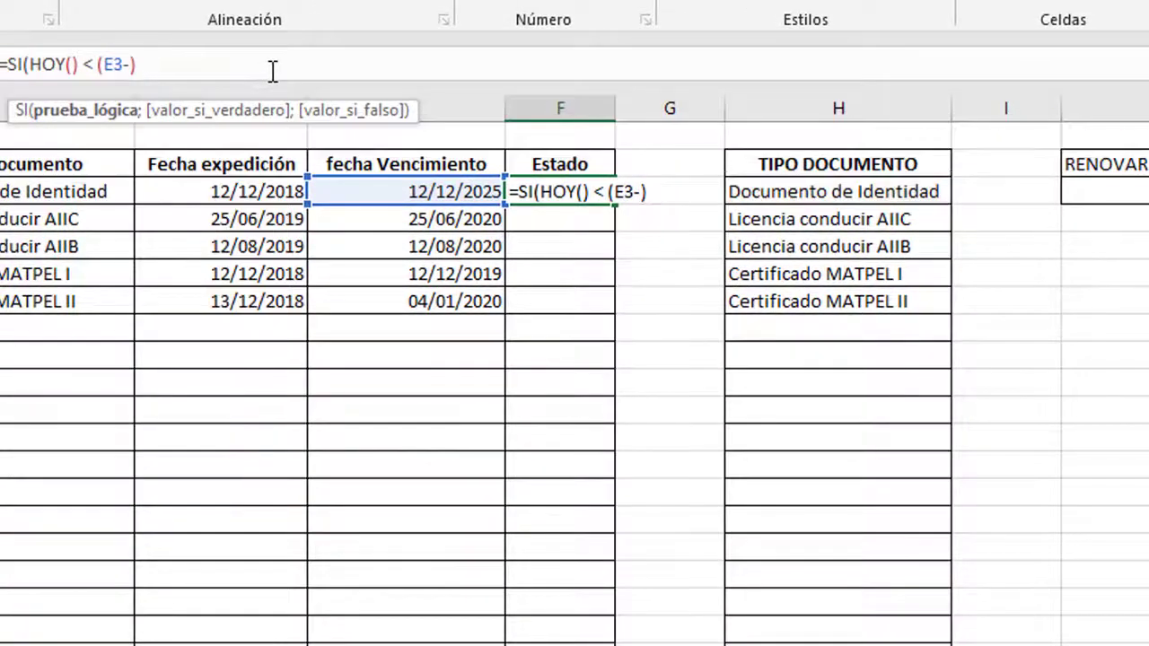
text(J)
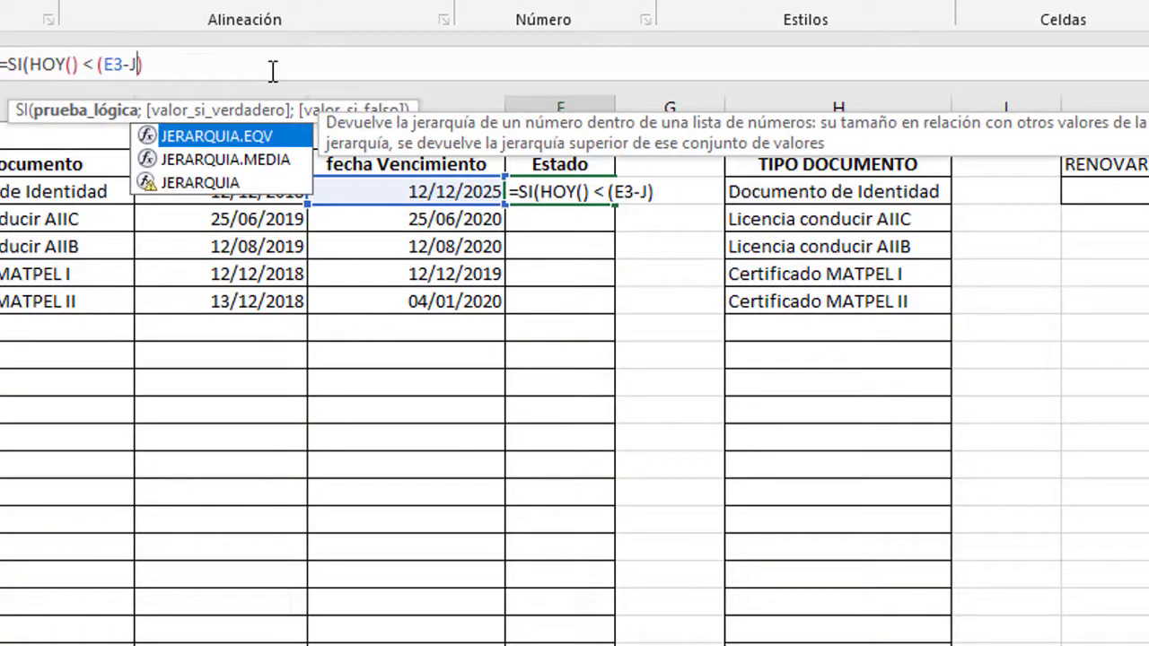
key(BackSpace)
text($j$3))
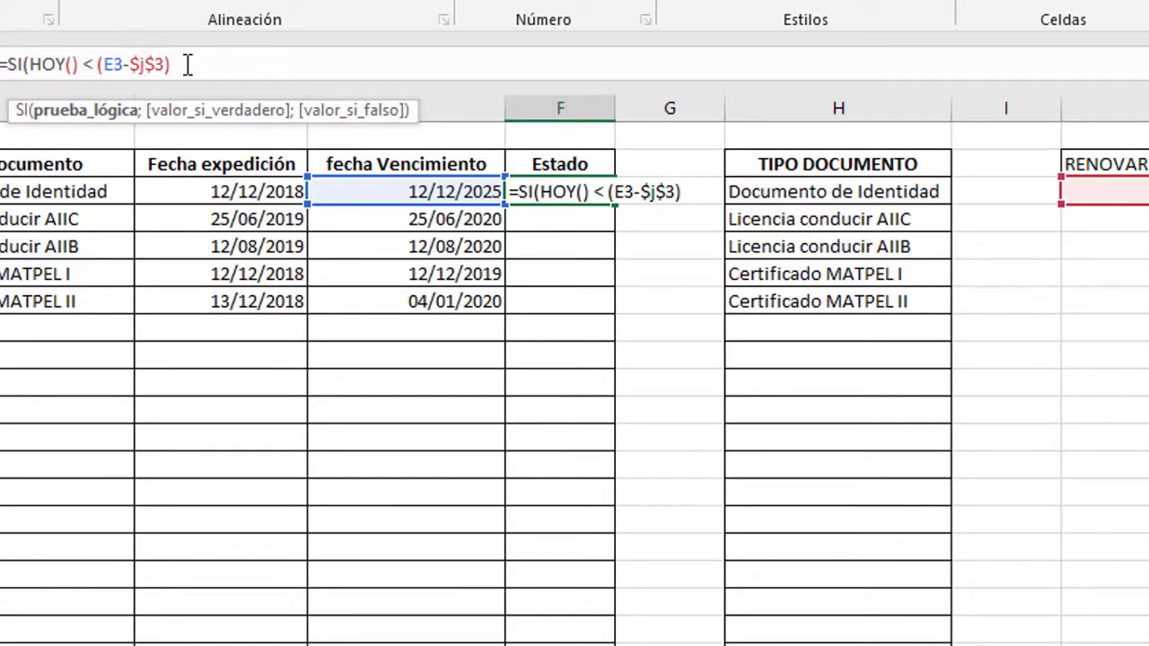
text(;")
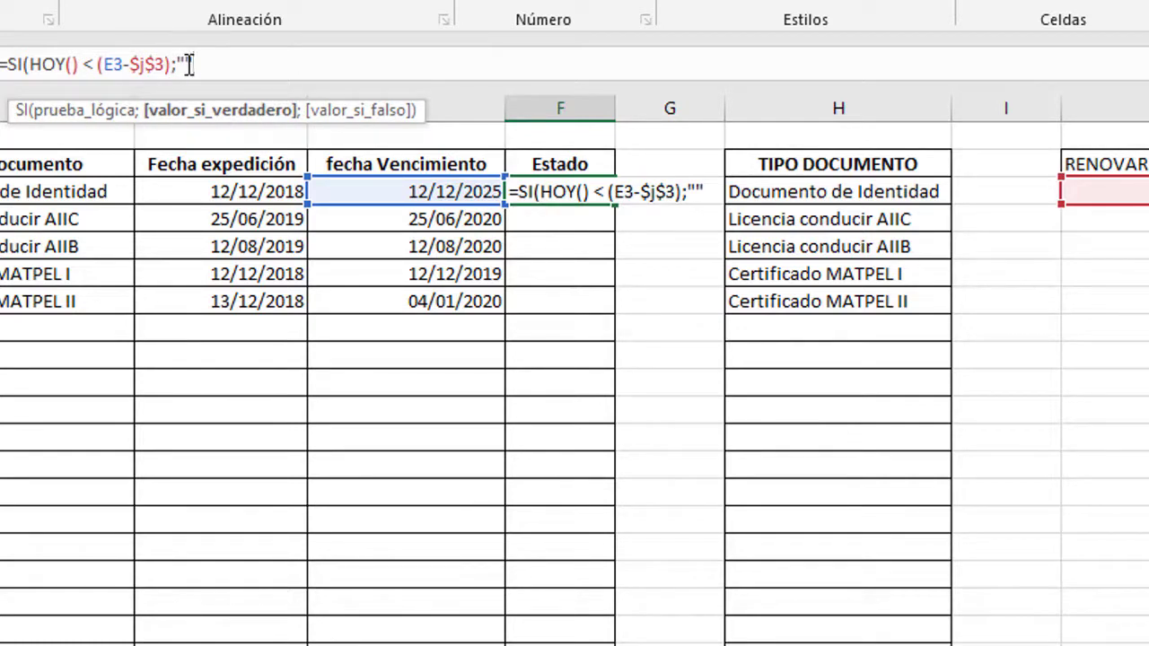
text(ACT)
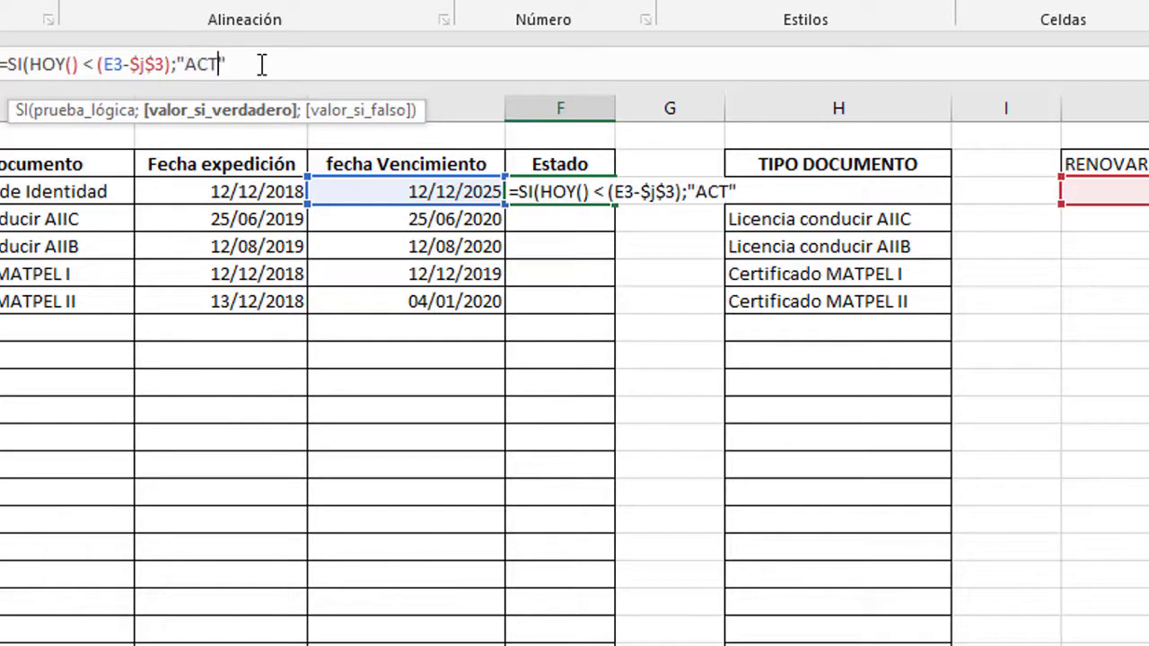
text(IVO")
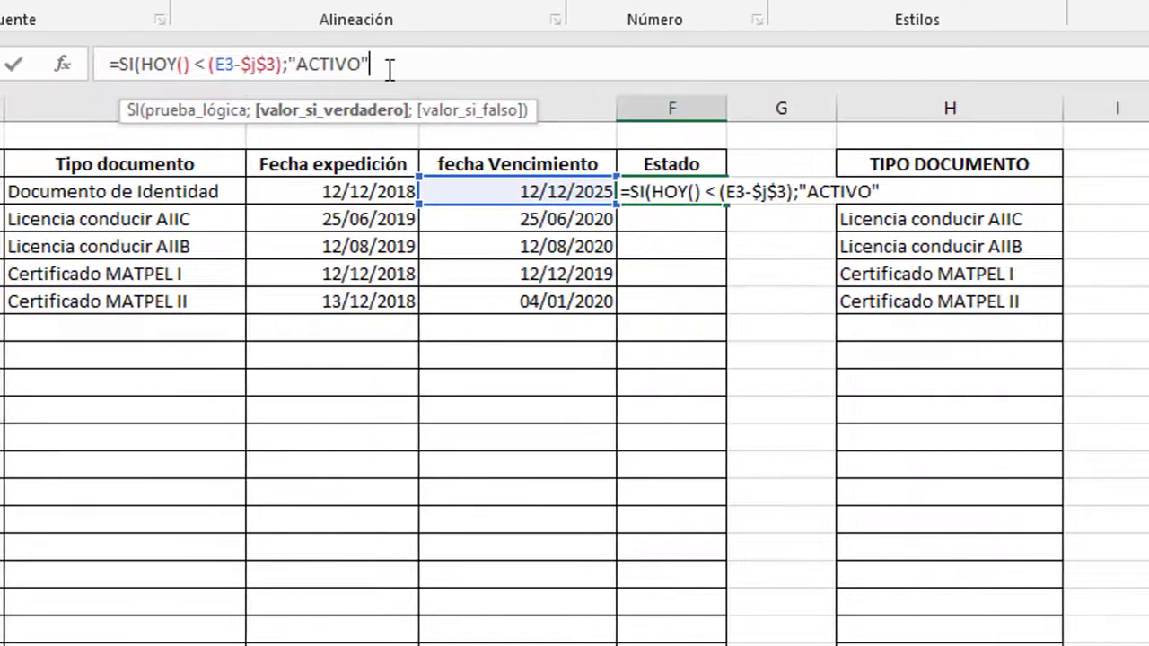
text(;)
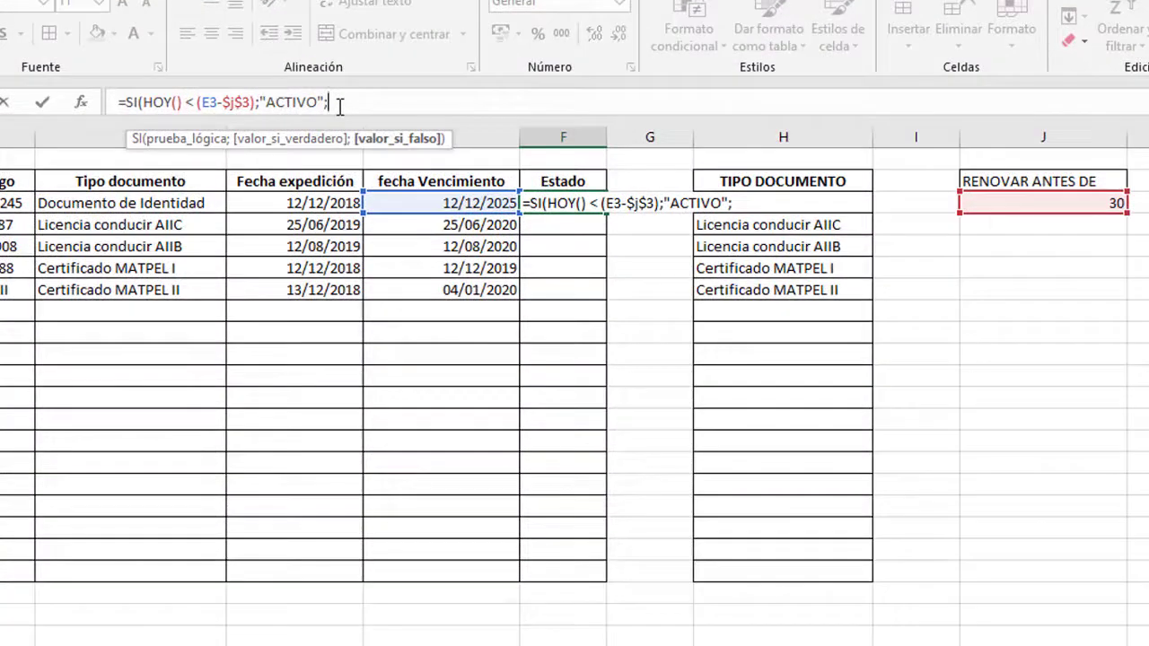
text(SI)
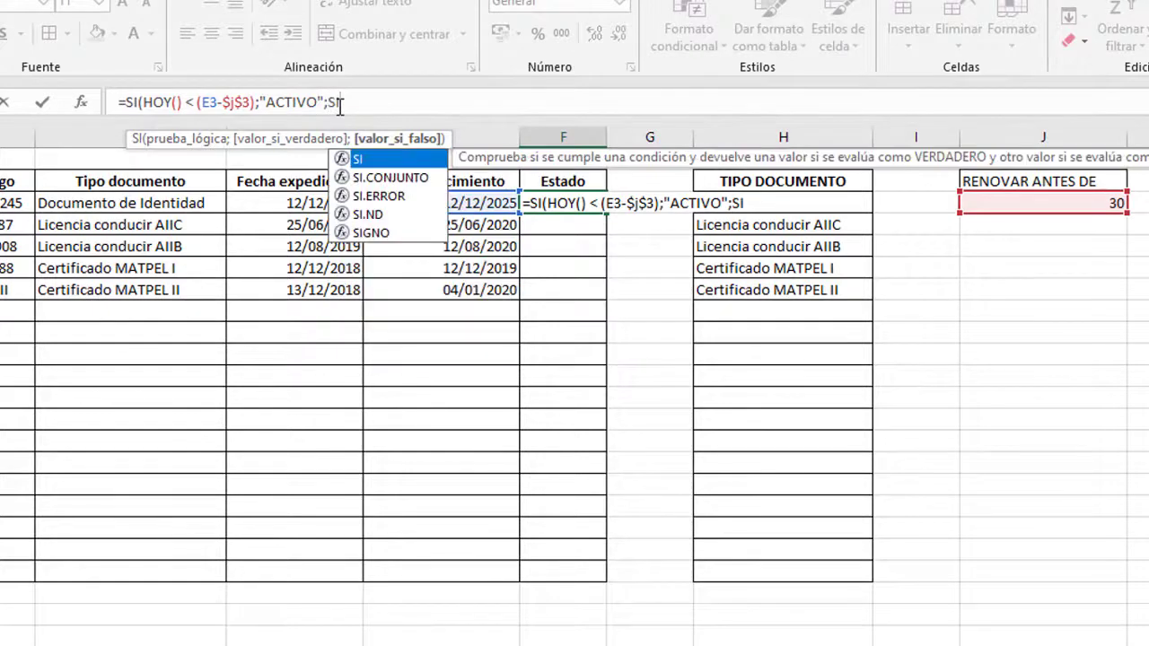
Dismiss the parenthesis warning and add the first Y condition, HOY()>=E3-$J$3.
key(Return)
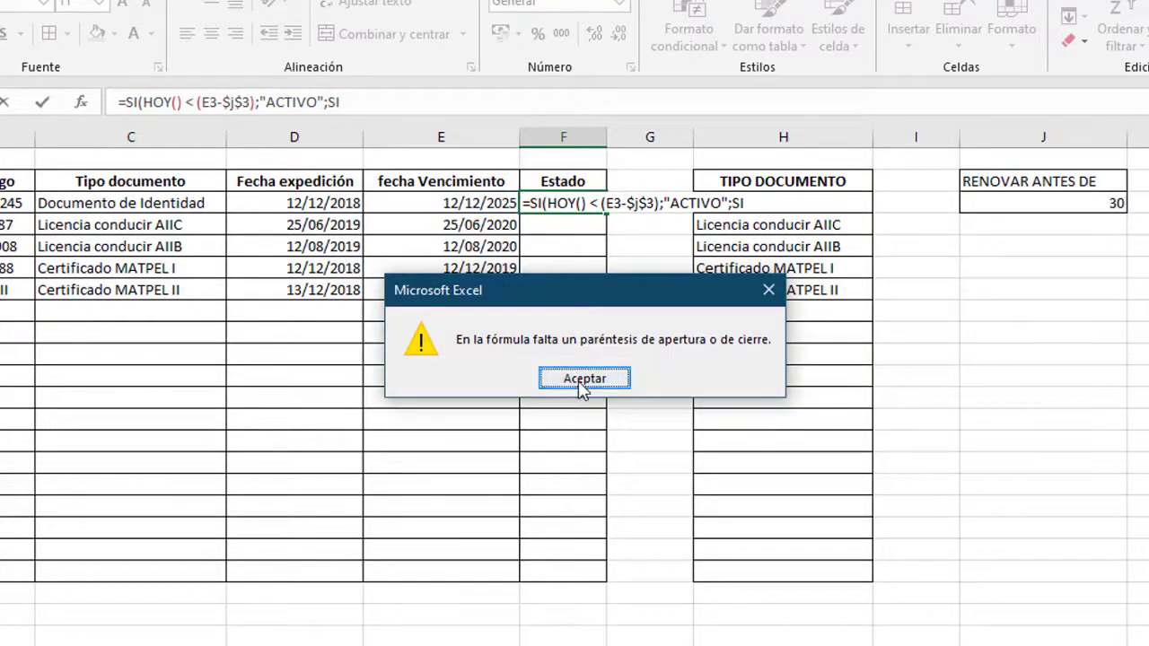
click(583, 384)
text(()
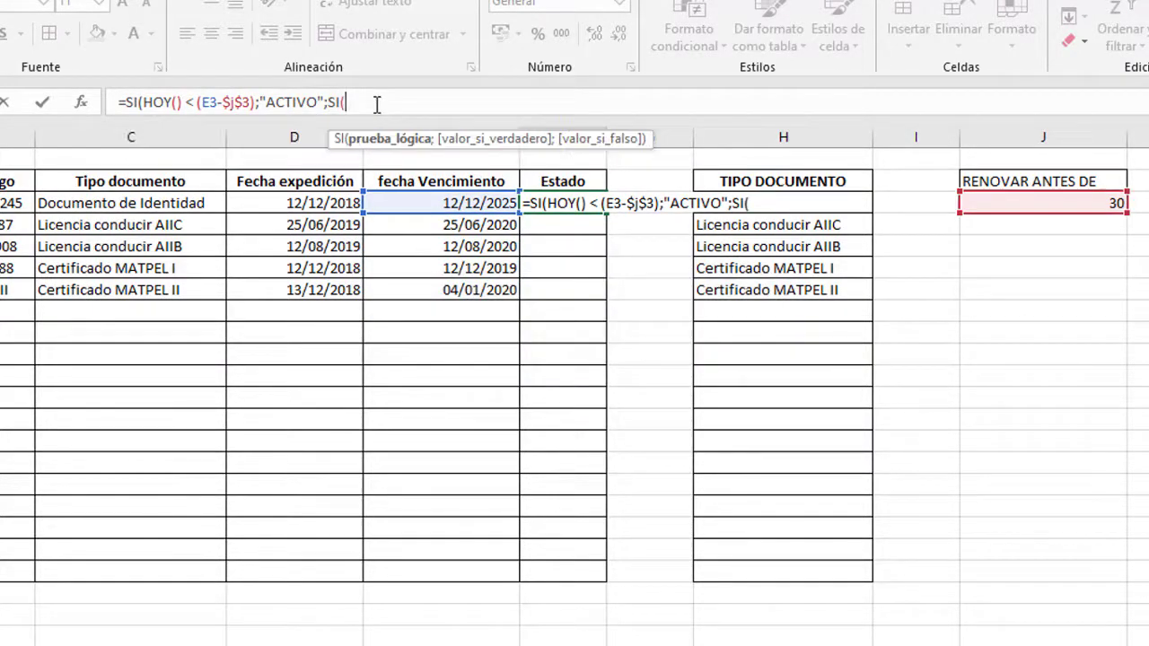
text(Y)
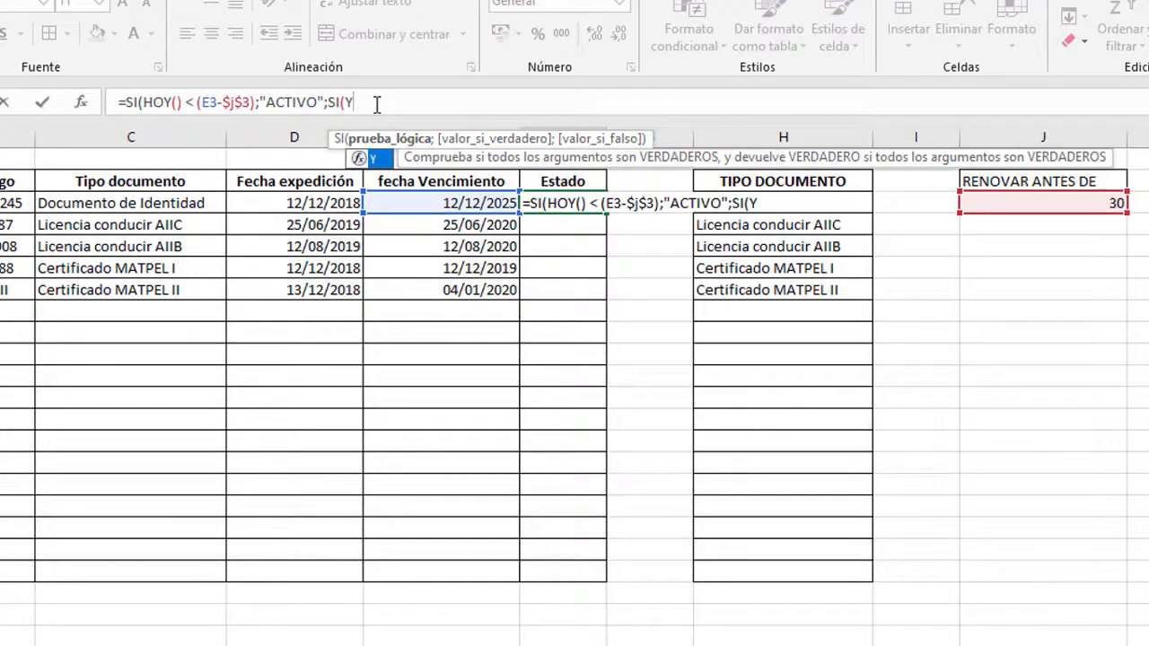
text(())
key(Left)
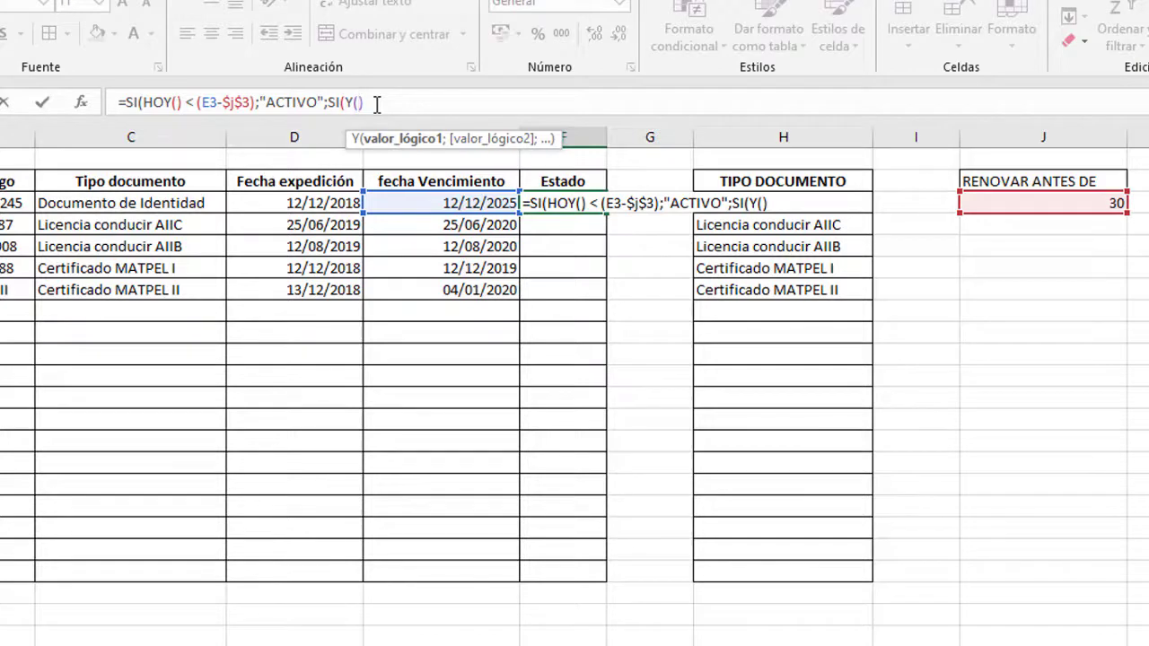
text(HOY() >)
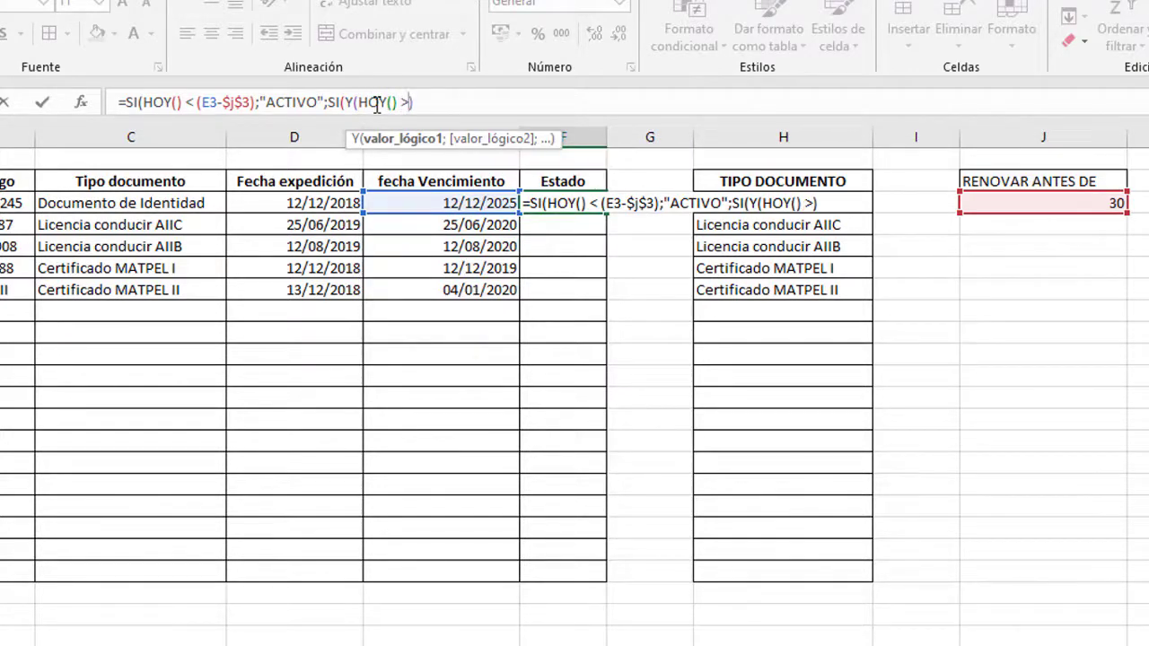
text(=)
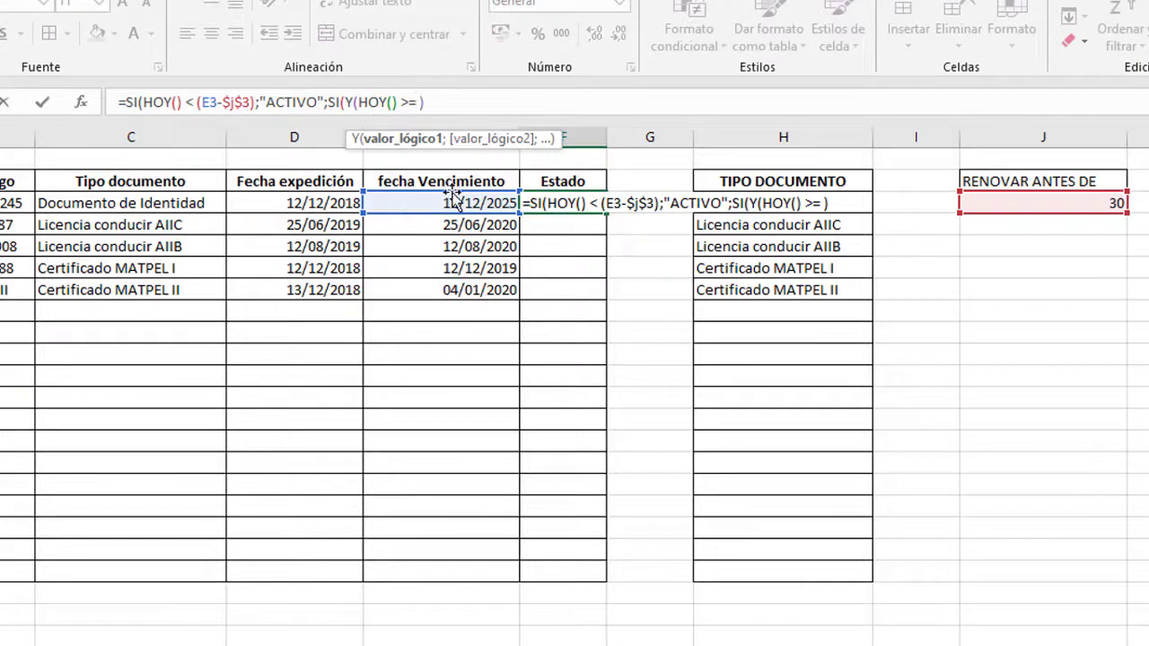
click(449, 199)
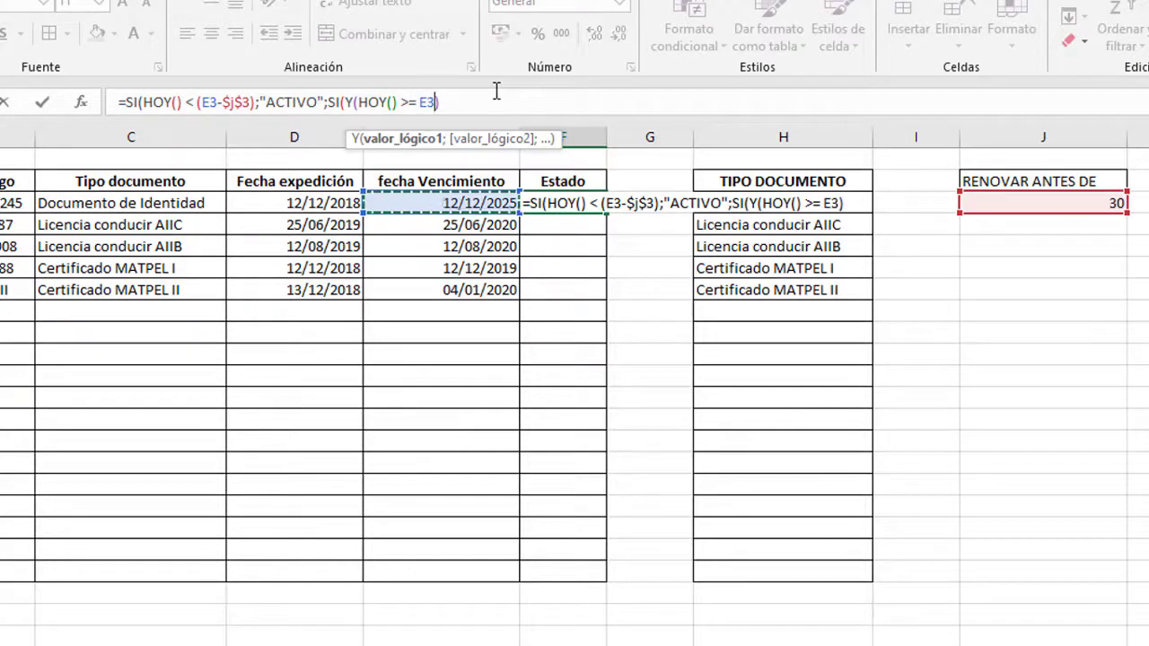
text(-)
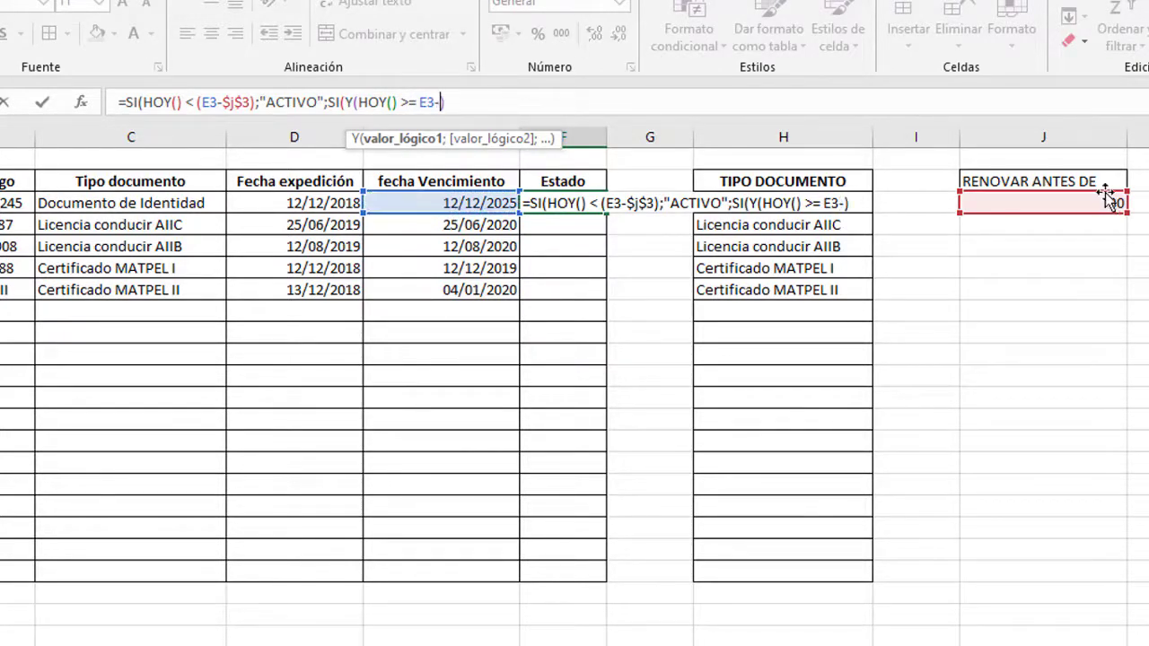
click(1111, 203)
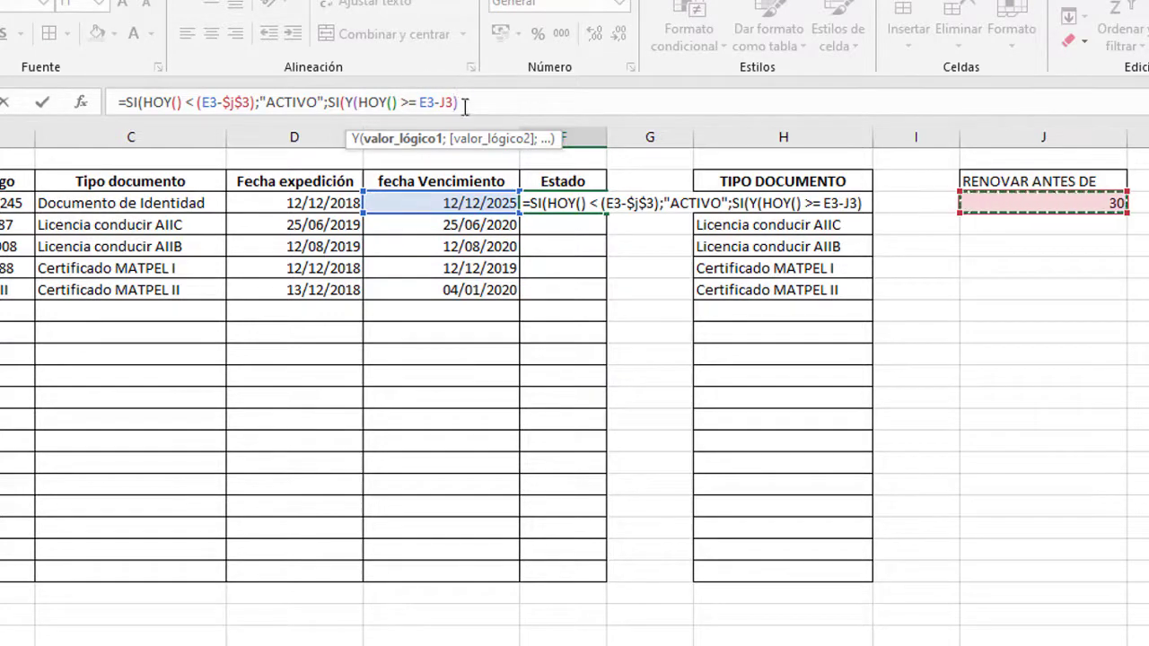
text())
text($)
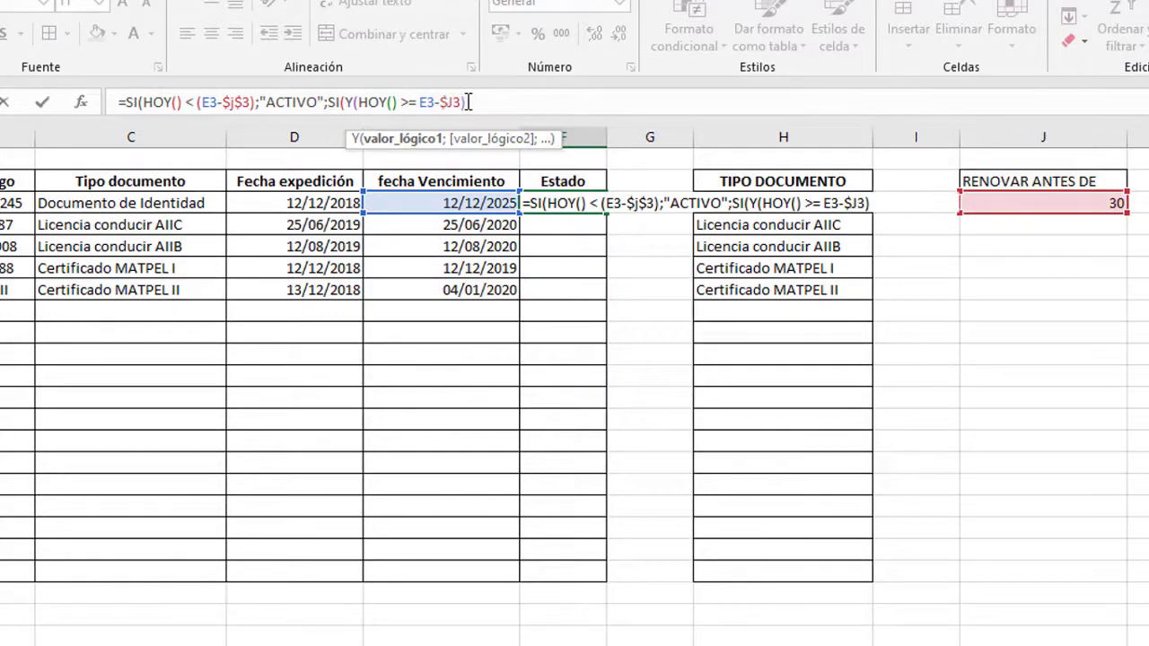
text($)
Add the HOY()<=E3 condition with RENOVAR and VENCIDO results, and commit the formula.
drag(473, 102, 360, 100)
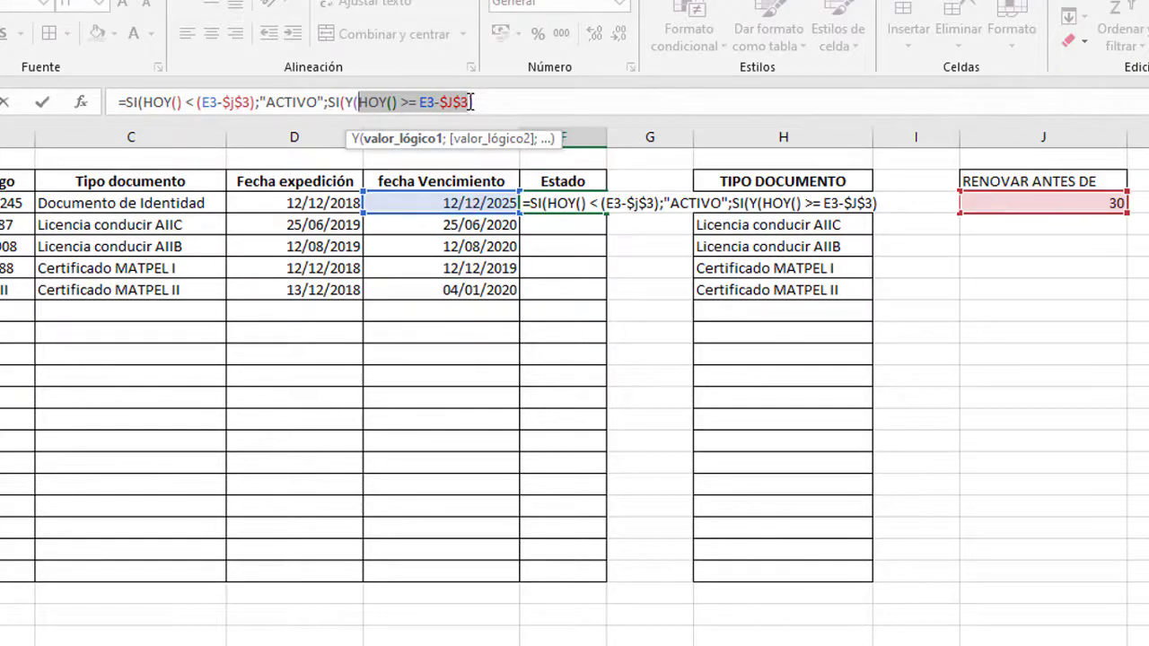
click(467, 102)
text(;)
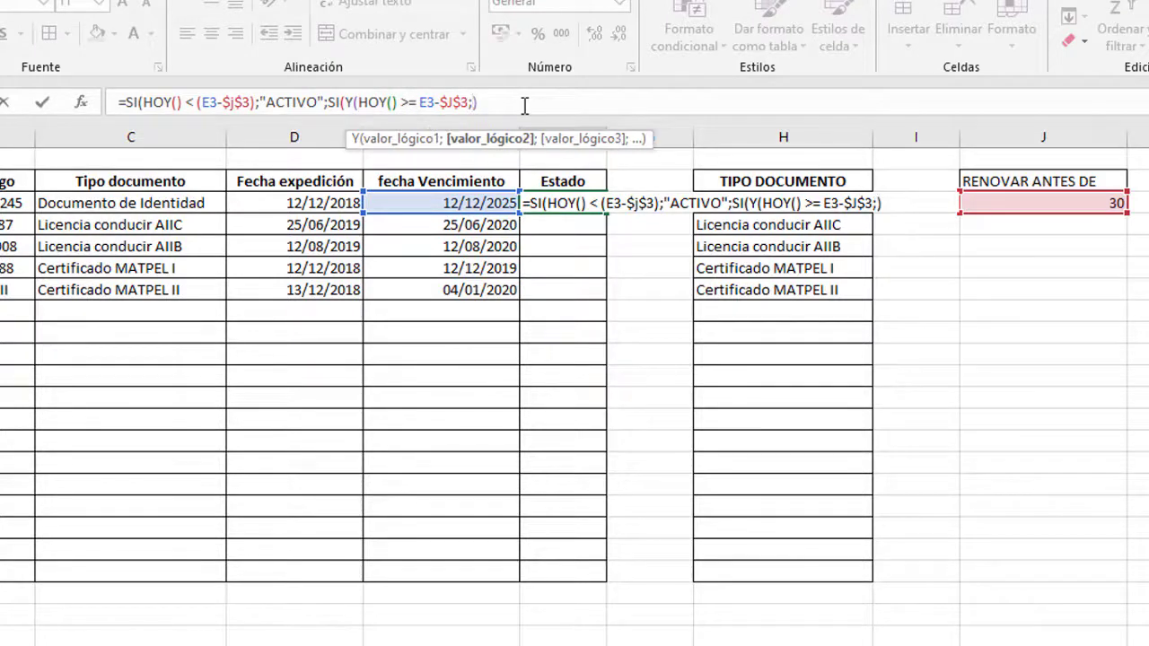
text(HOY()))
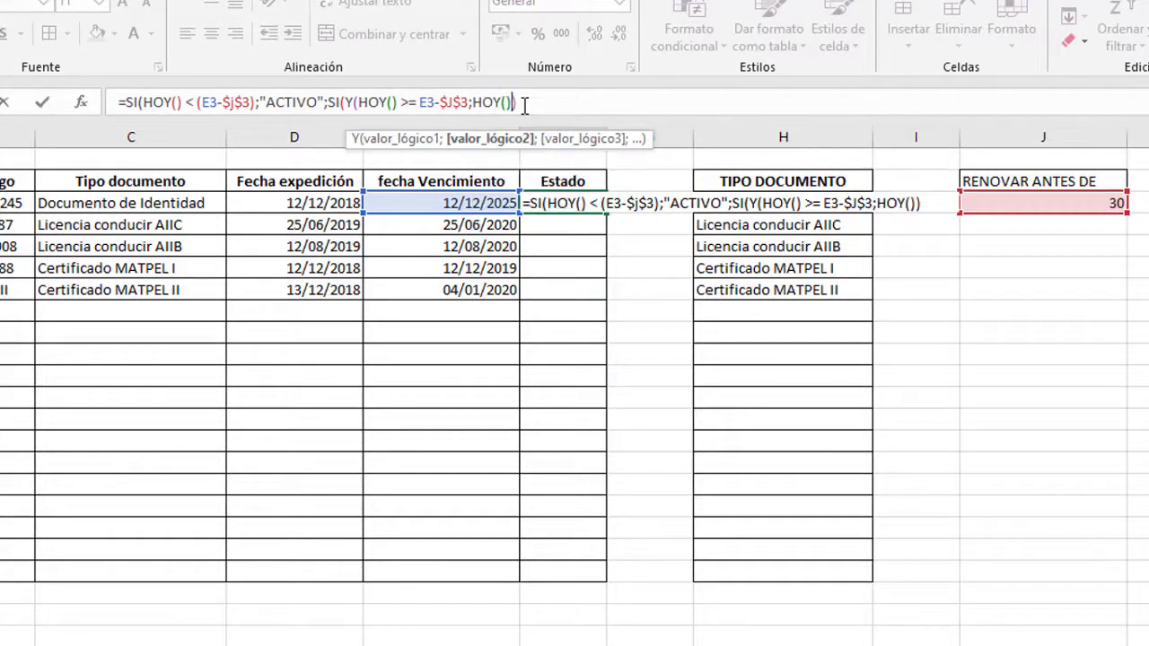
text( <=)
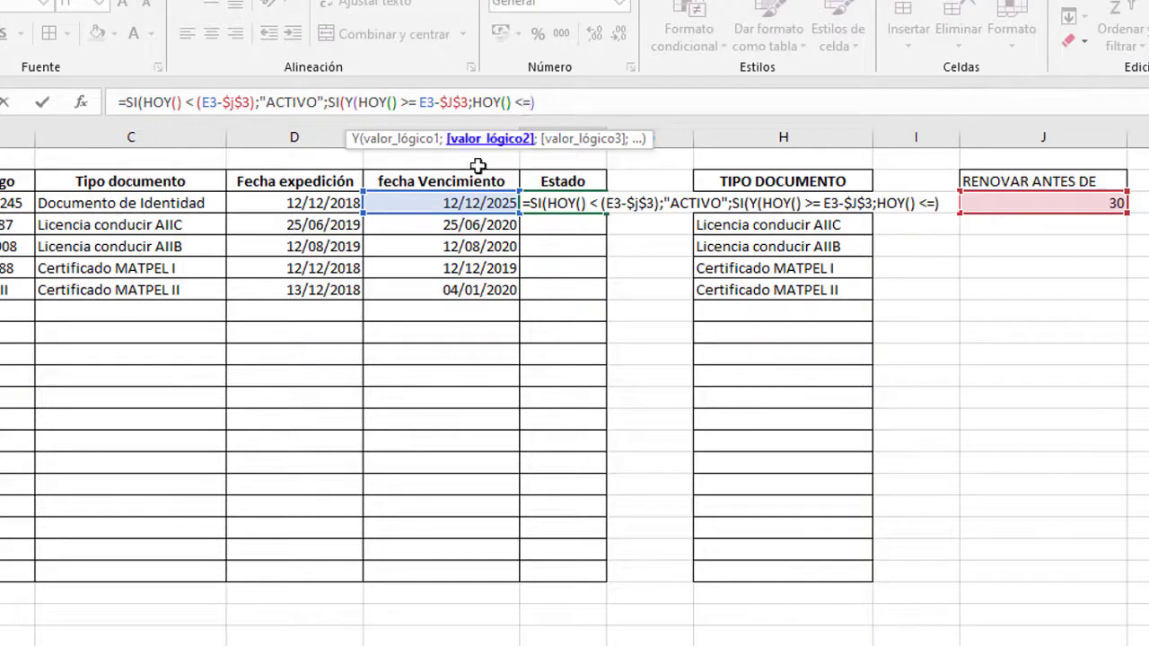
click(456, 203)
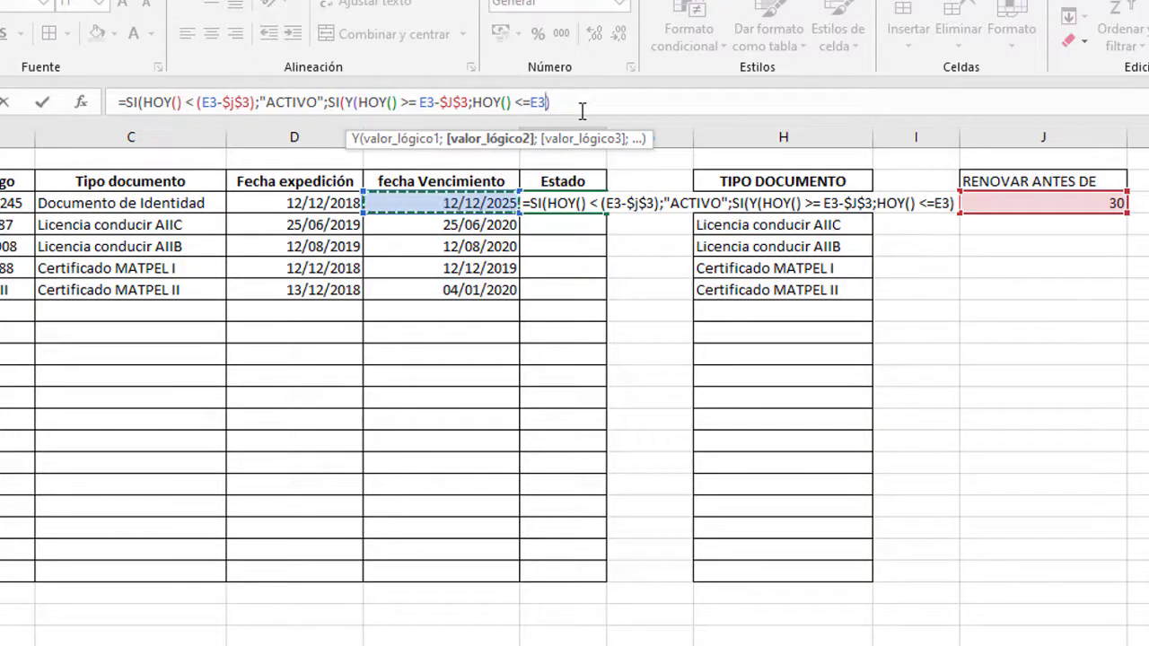
text())
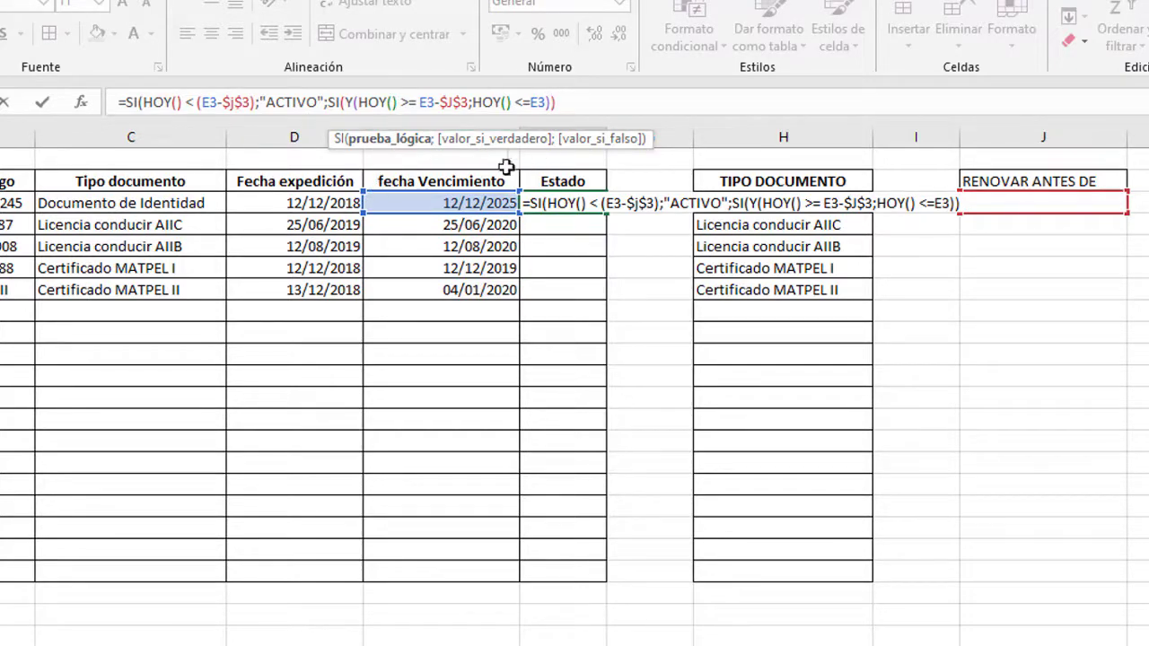
text(;)
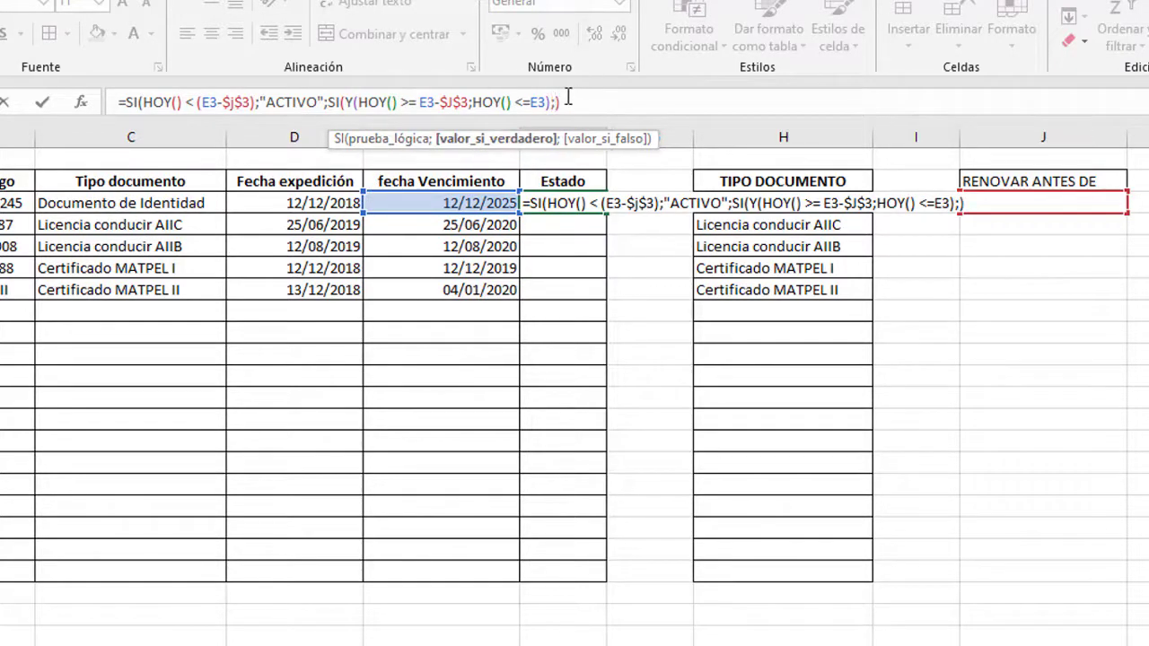
text("")
text(RENOVAR)
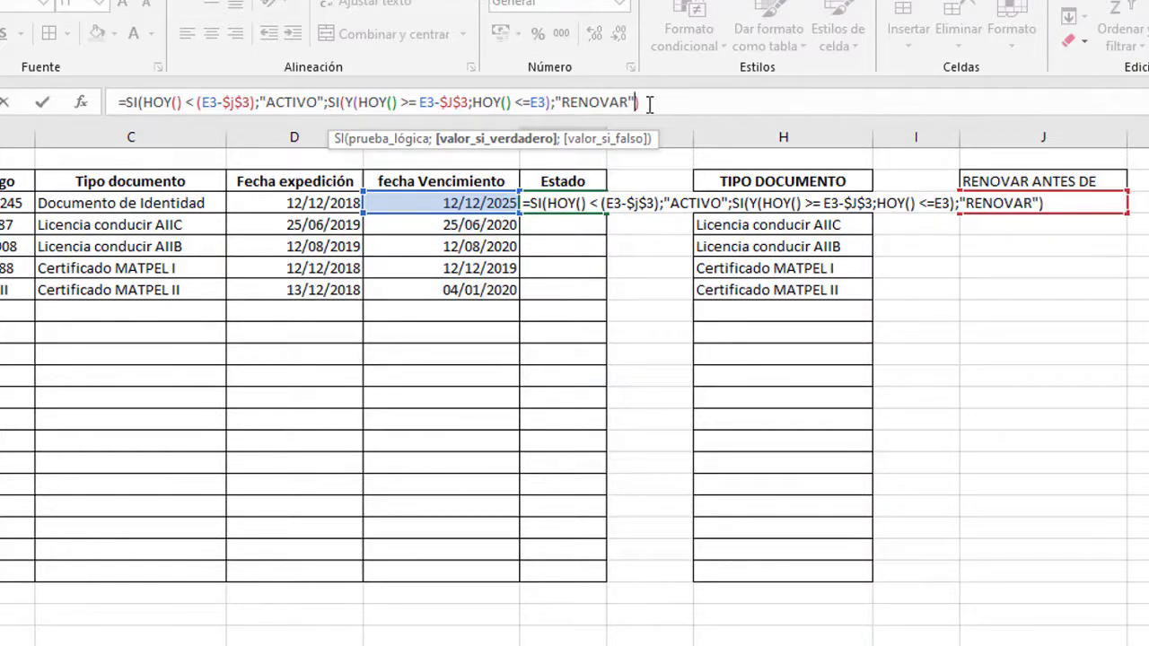
text(;"")
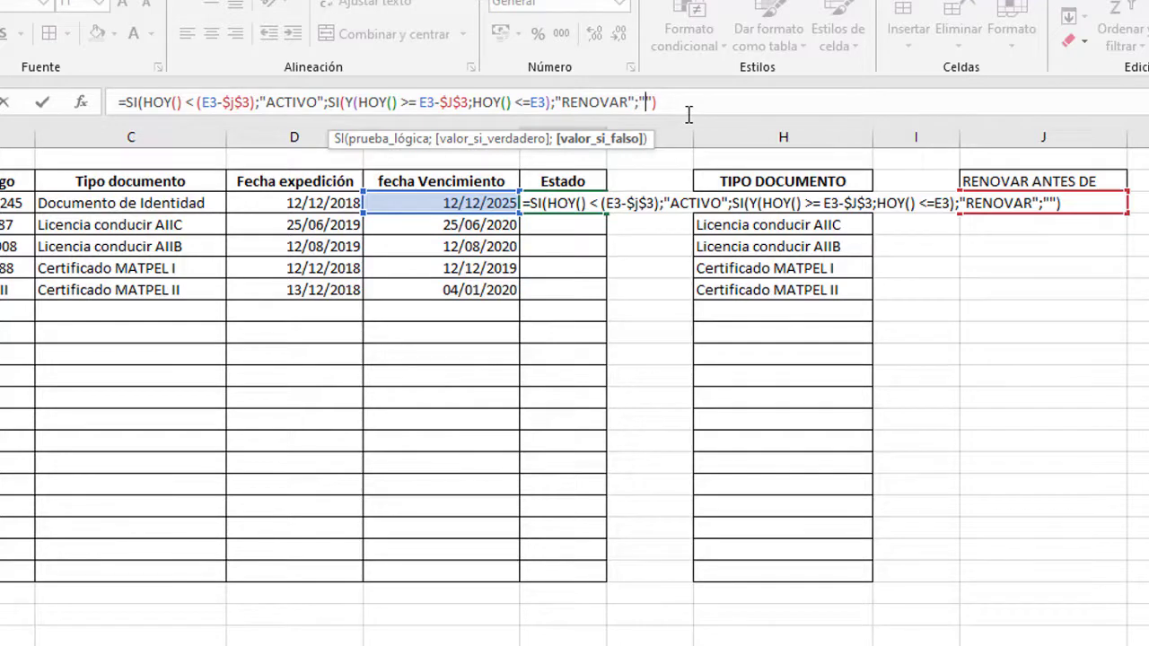
text(VENCIDO)
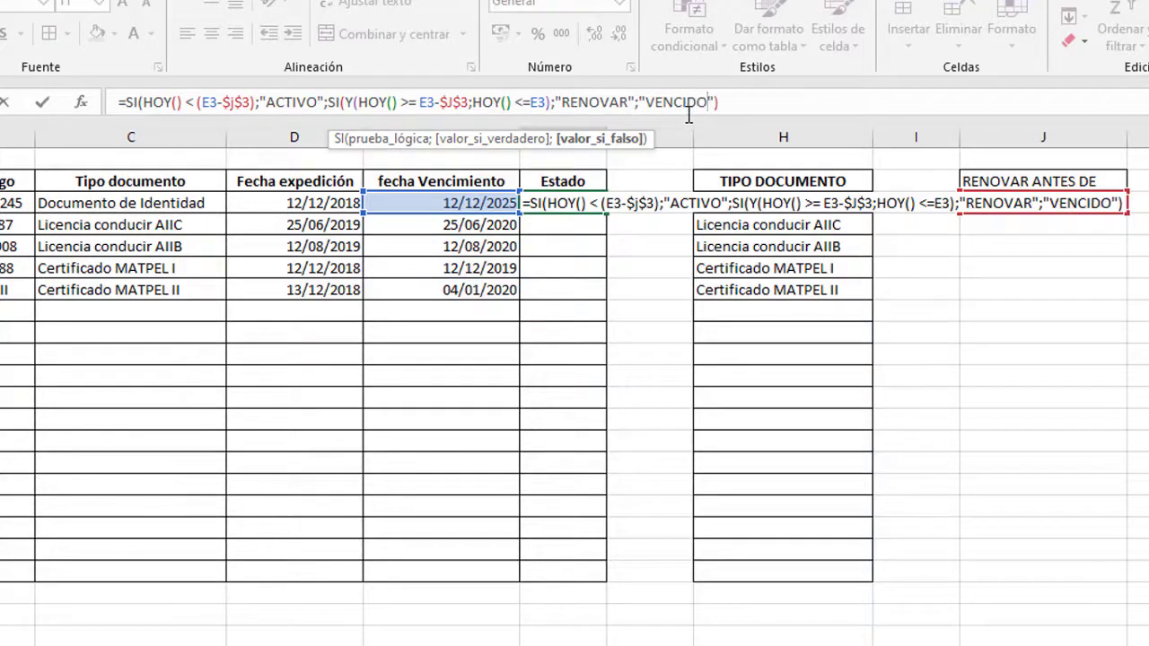
click(731, 103)
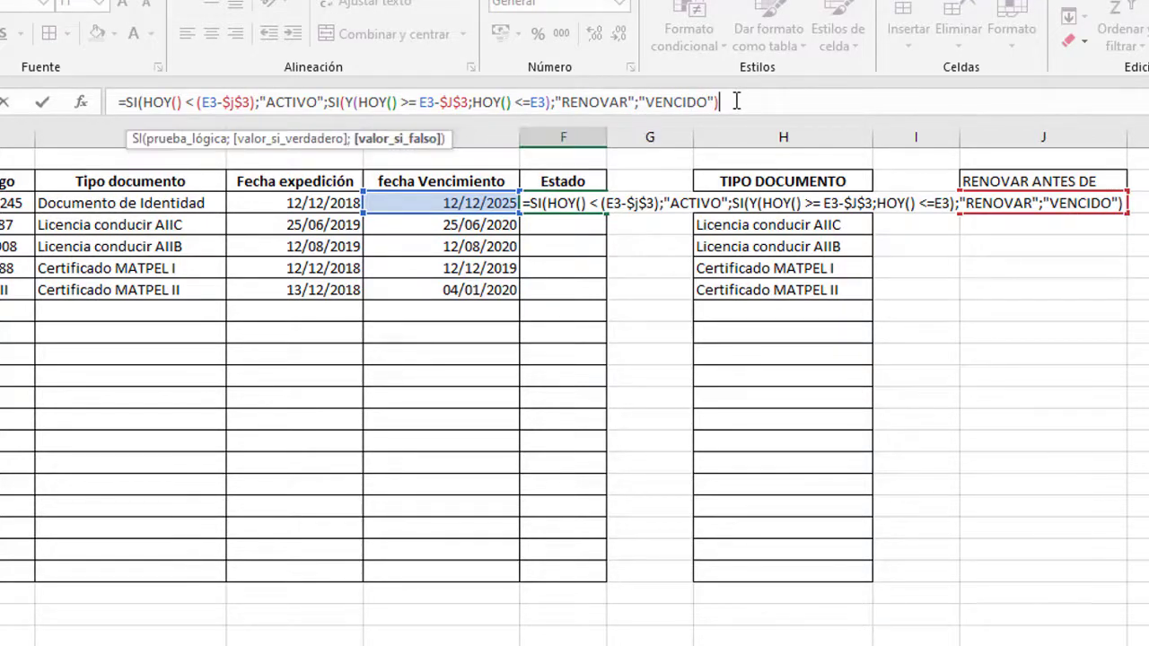
text())
key(Return)
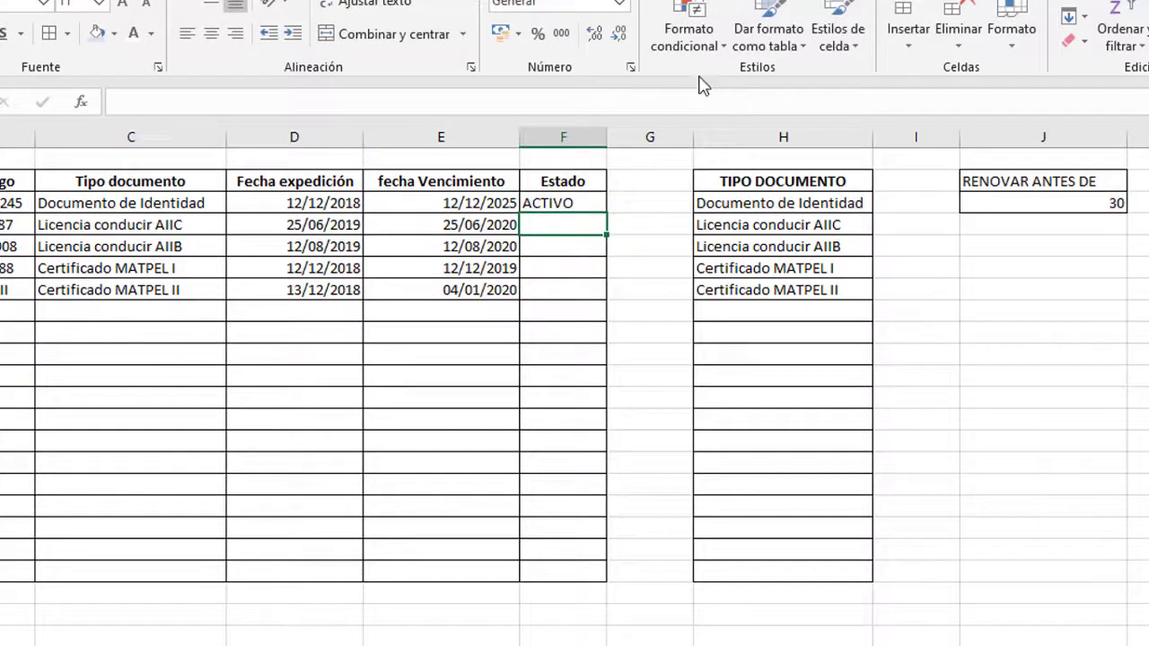
Fill the F3 status formula down to F7 and check the copy in F4.
click(547, 208)
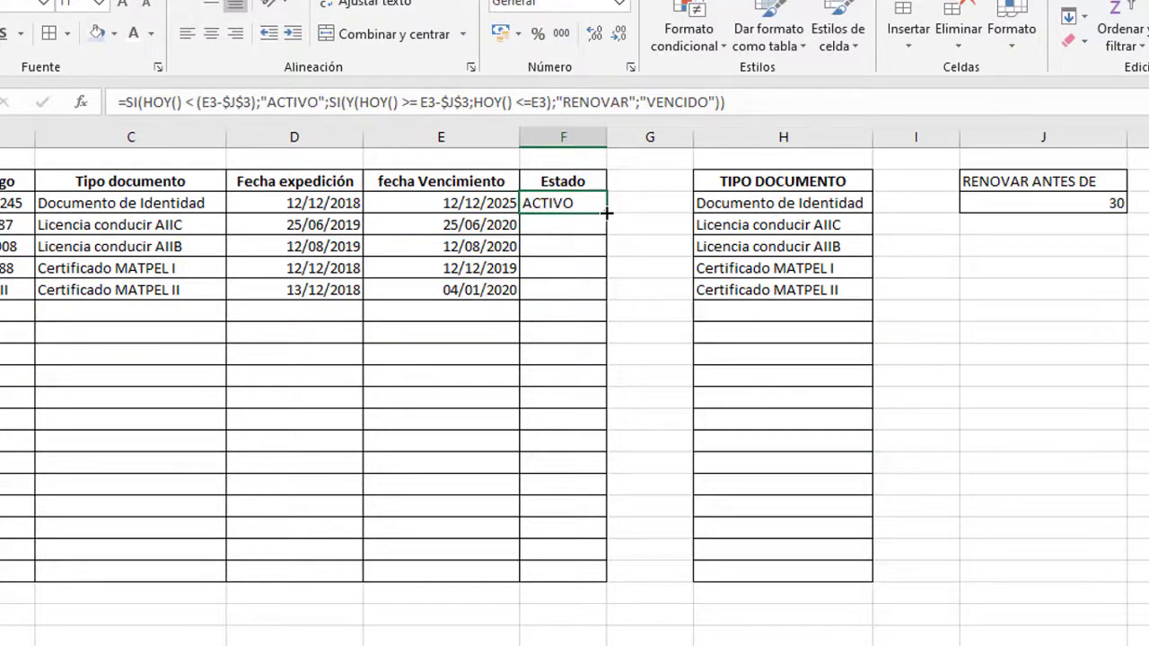
drag(607, 213, 598, 293)
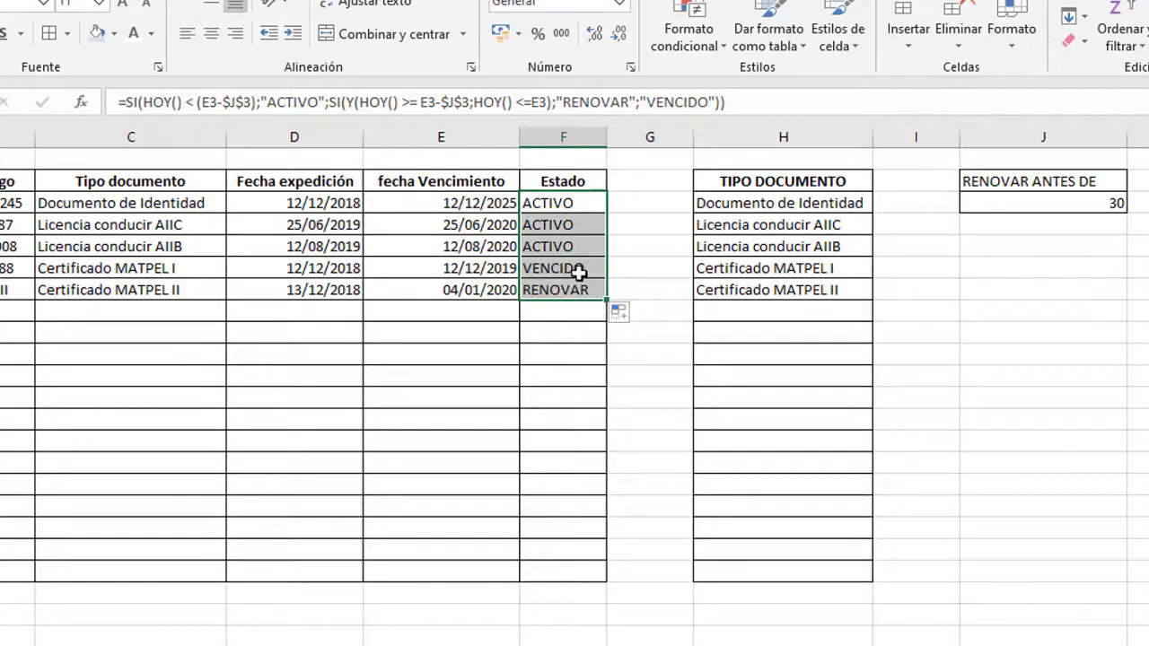
click(551, 204)
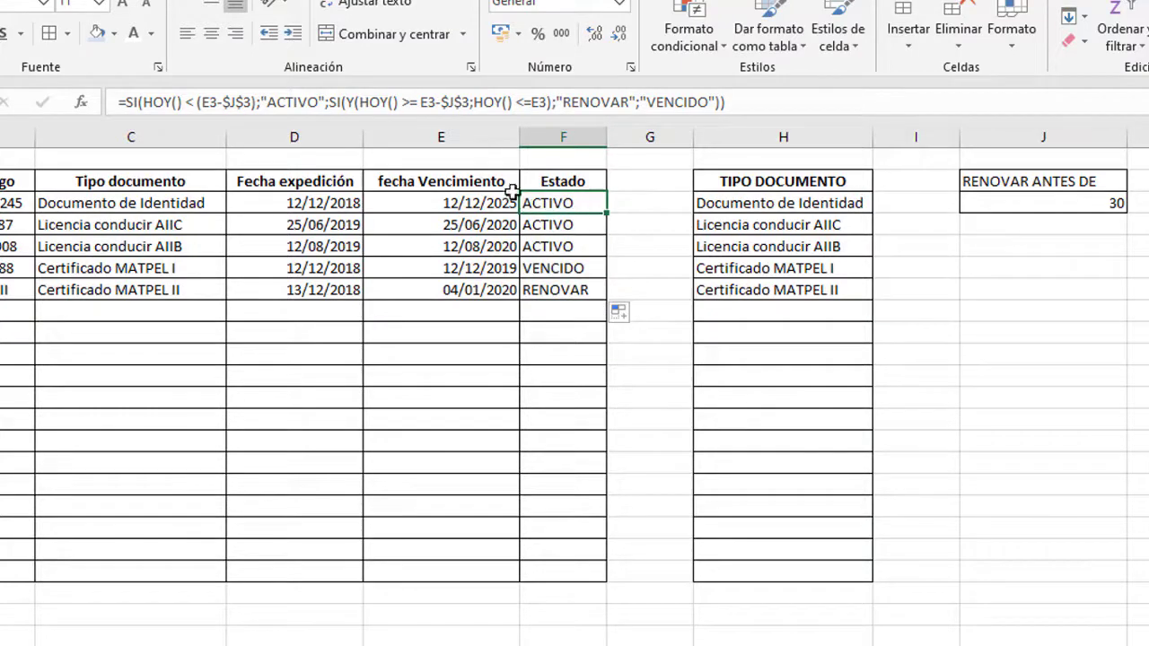
click(557, 224)
click(557, 203)
click(561, 225)
click(574, 205)
Re-fill the formula through F7 and verify each copied status from F4 to F7.
drag(606, 214, 600, 297)
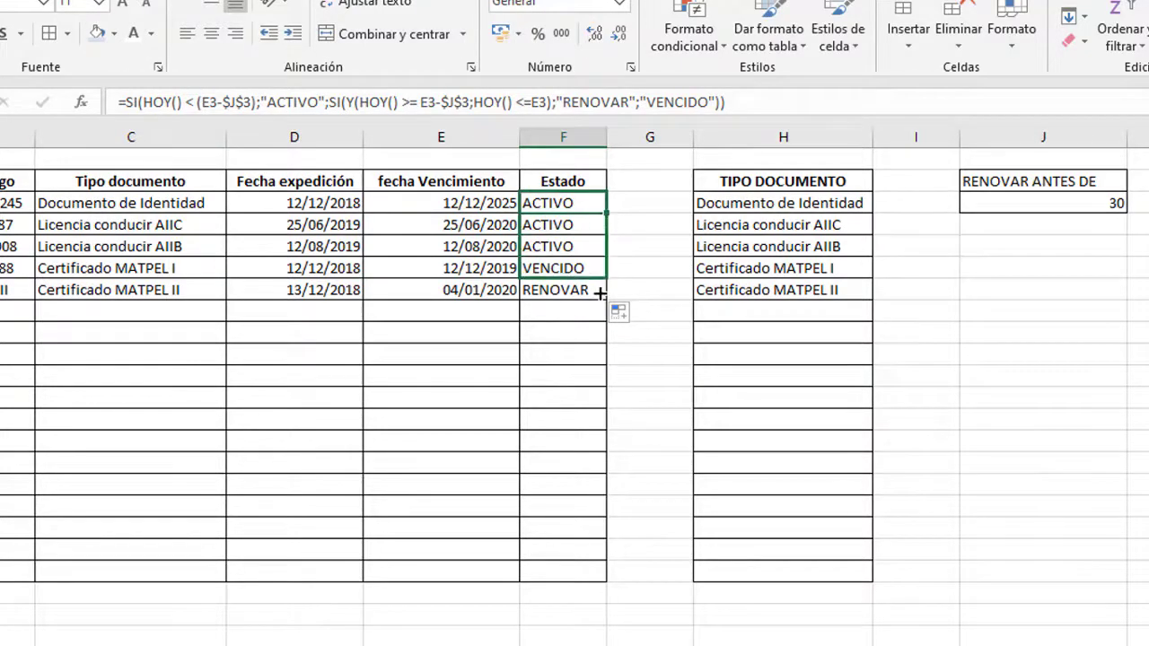
click(564, 208)
click(561, 227)
click(568, 254)
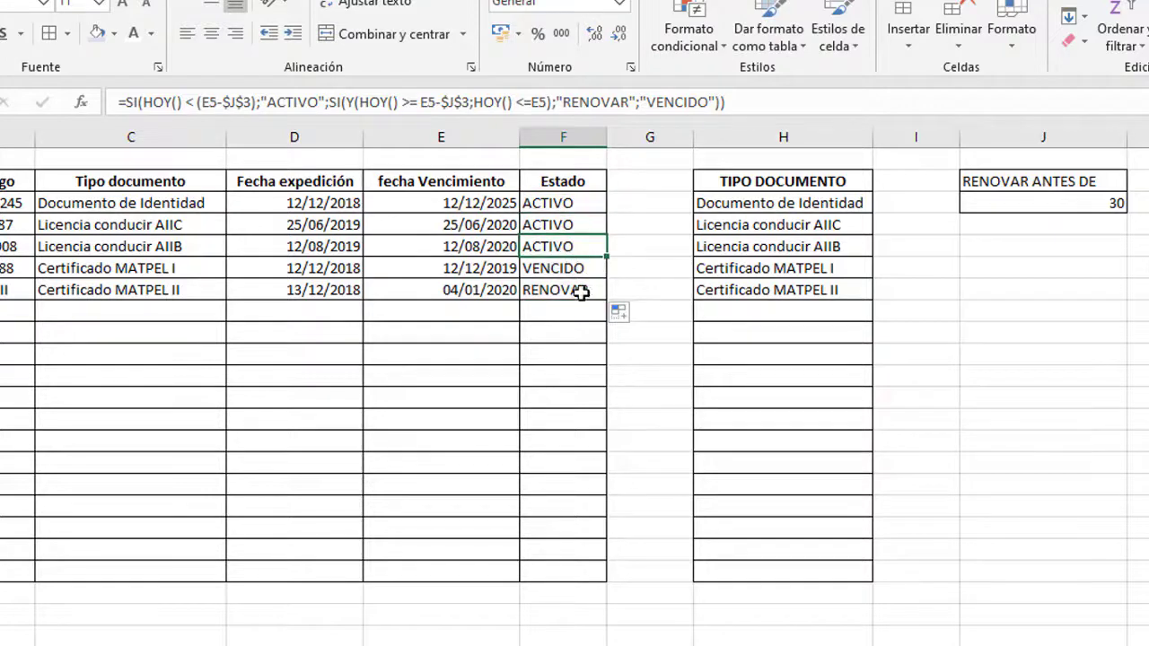
click(571, 271)
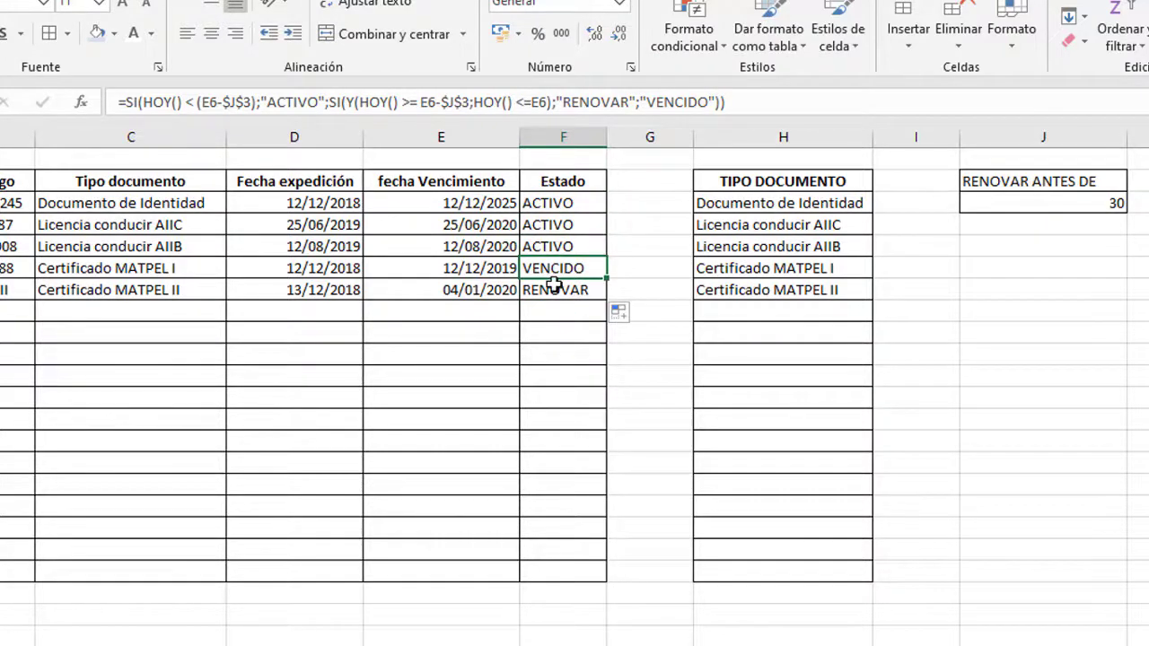
click(579, 283)
click(557, 306)
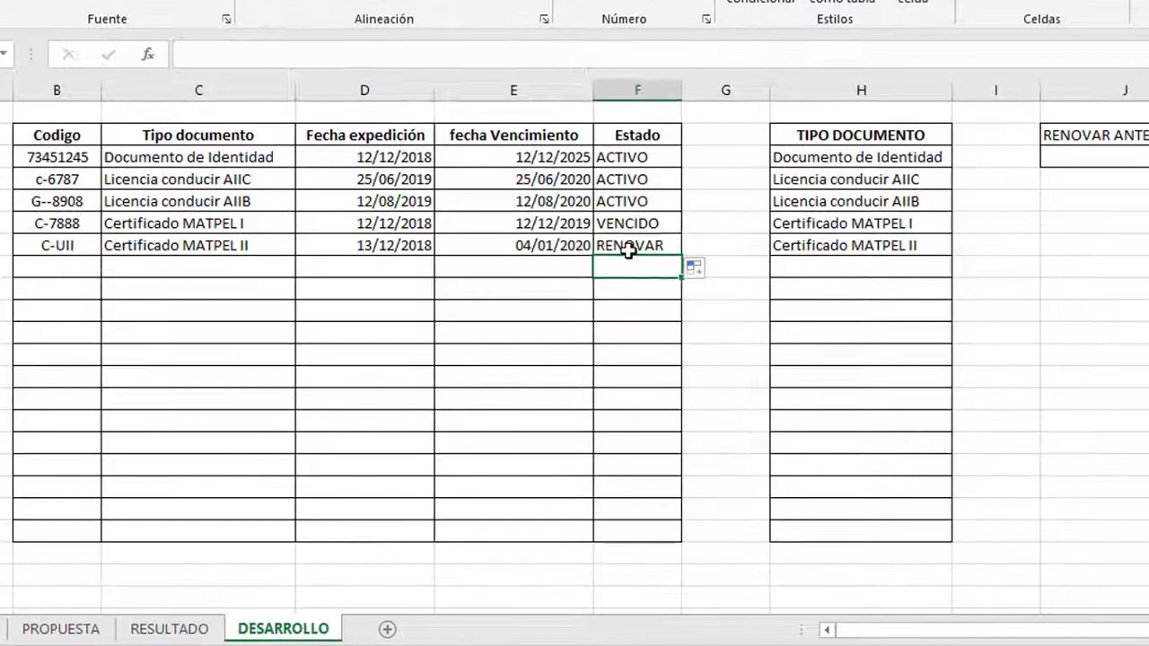
click(628, 252)
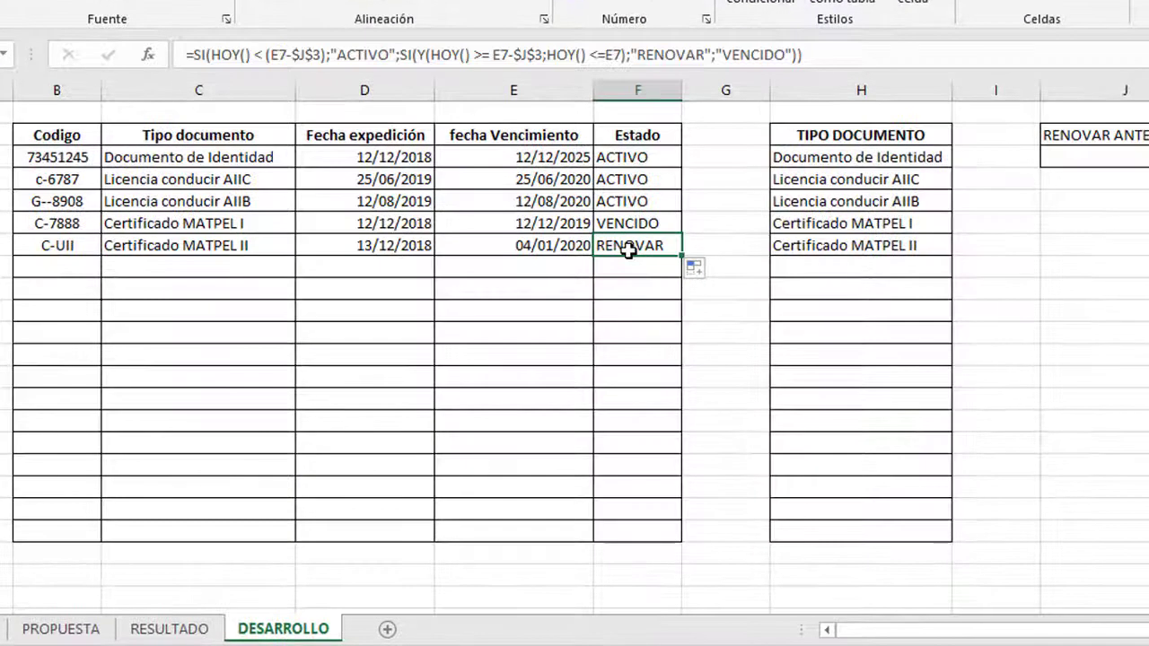
click(628, 160)
click(60, 629)
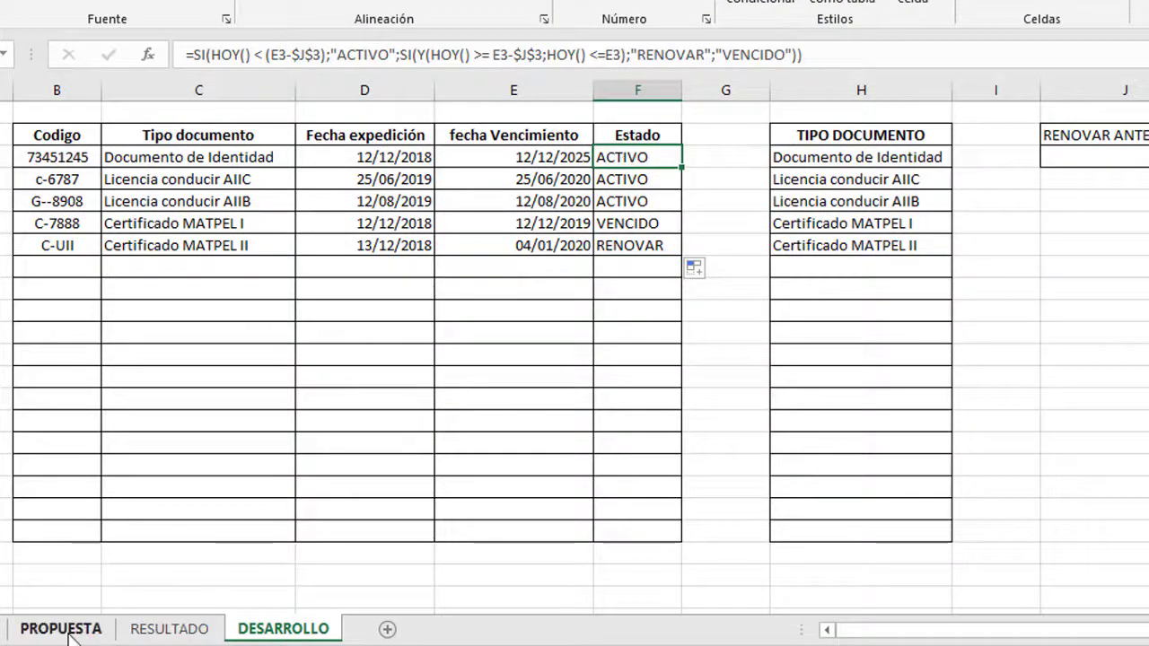
Review the ACTIVO, RENOVAR and VENCIDO colour examples, glance at RESULTADO, then return to DESARROLLO.
click(1028, 279)
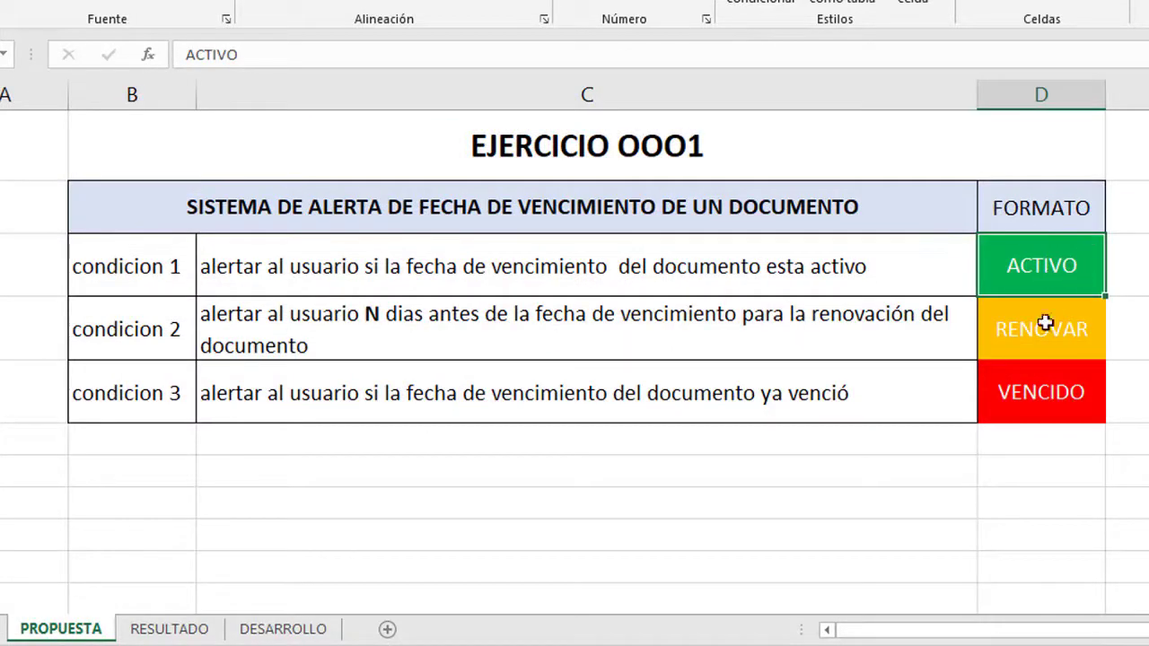
click(1015, 338)
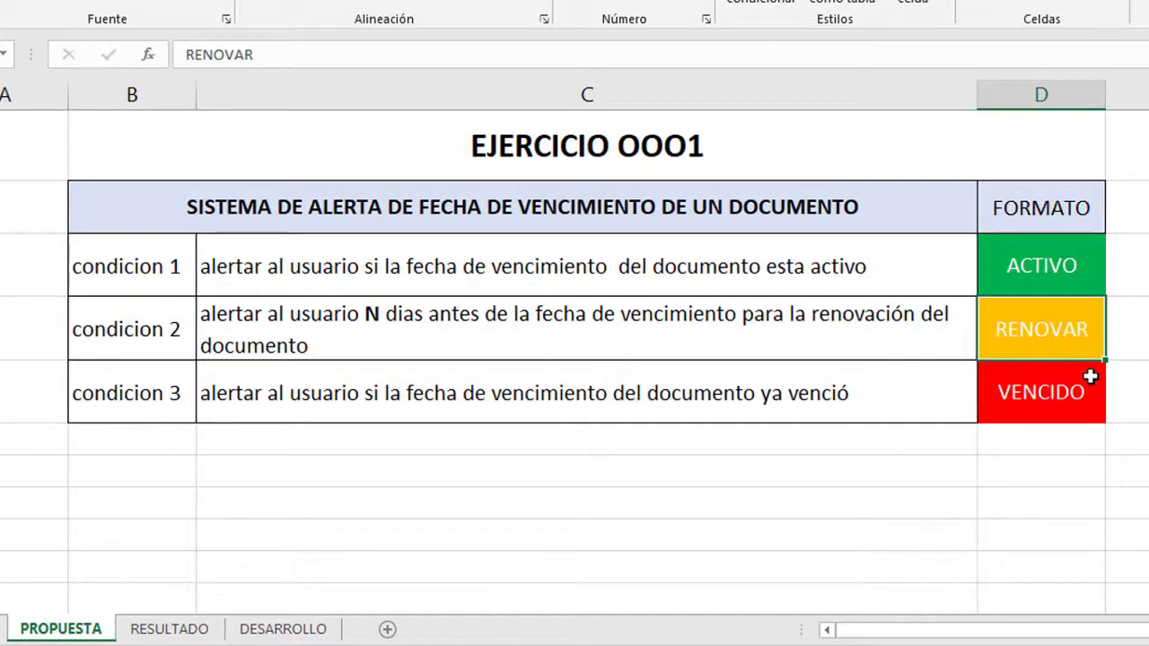
click(1041, 400)
click(170, 629)
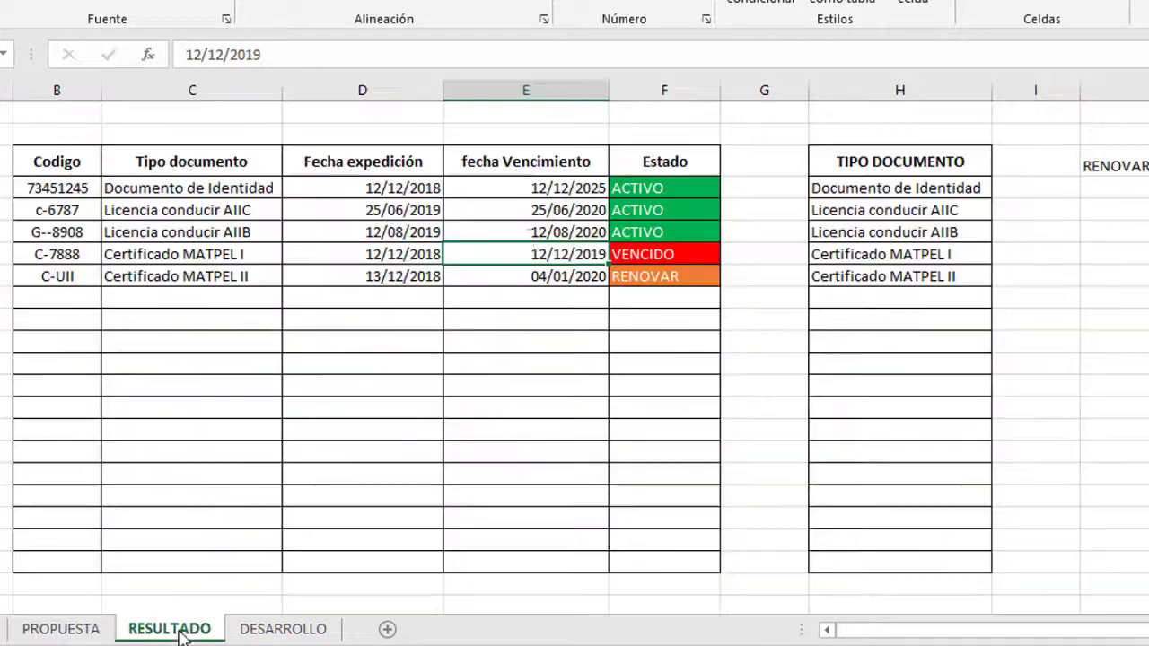
click(286, 628)
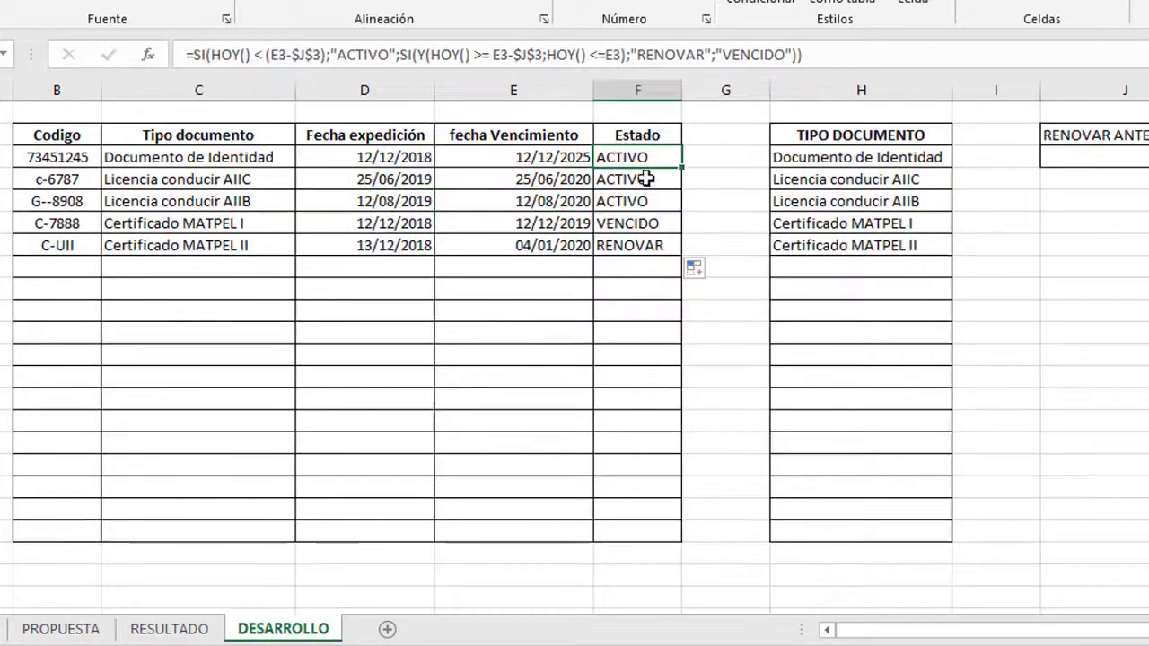
Select F3:F7 and start a new rule for cells with specific text containing ACTIVO.
drag(635, 159, 648, 253)
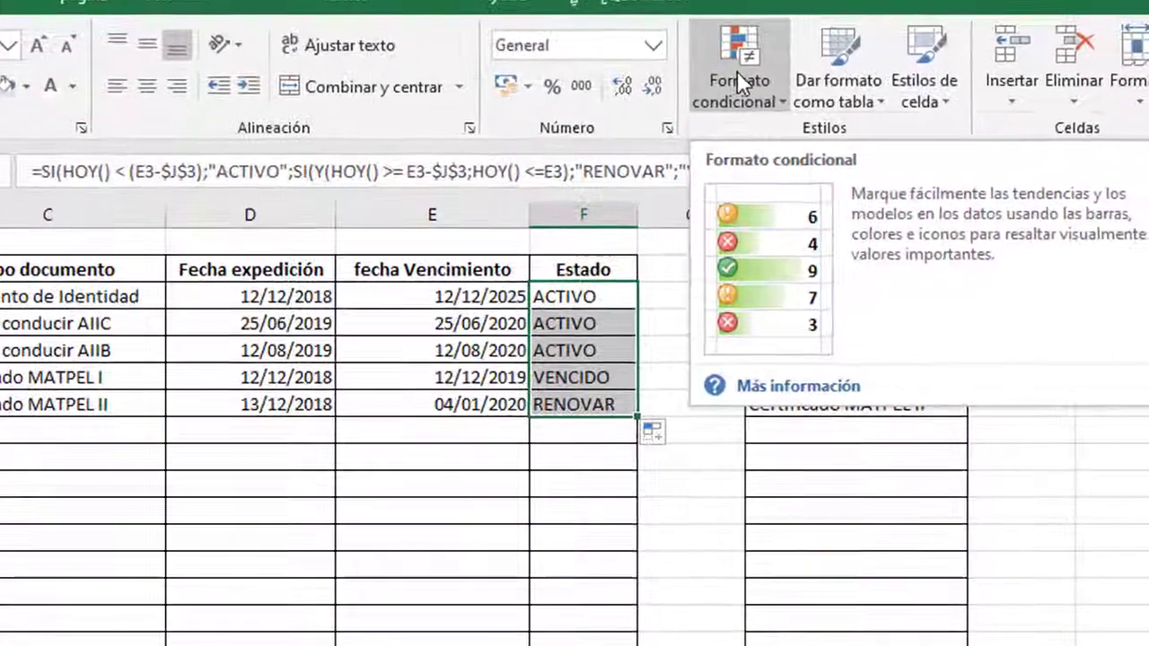
click(873, 146)
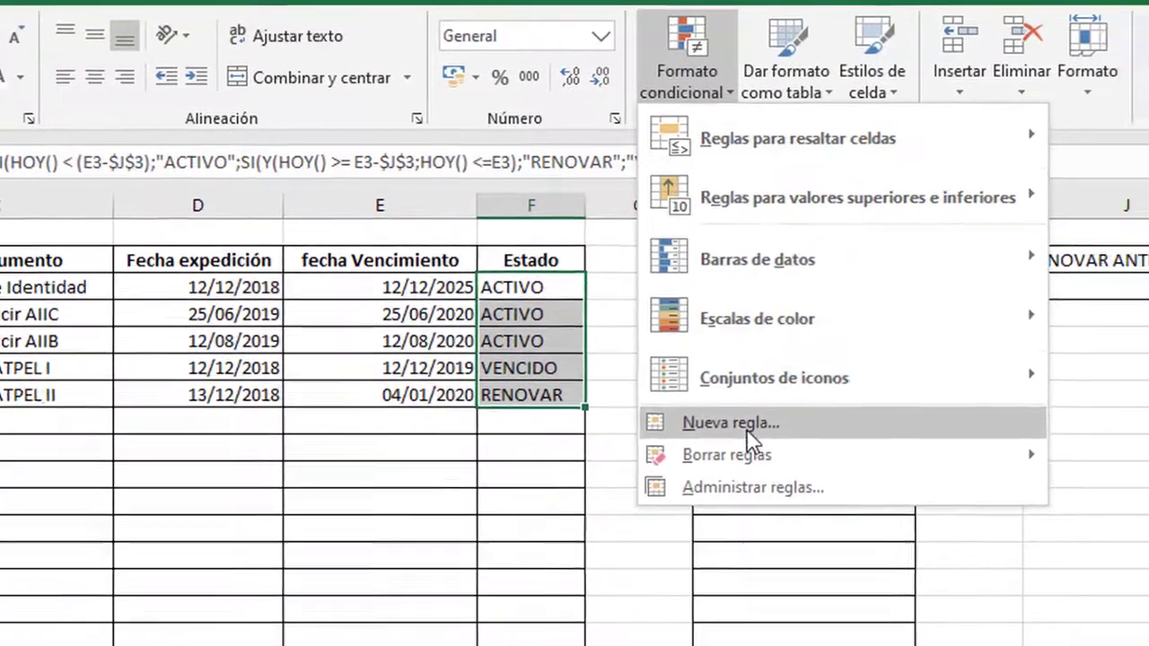
click(777, 432)
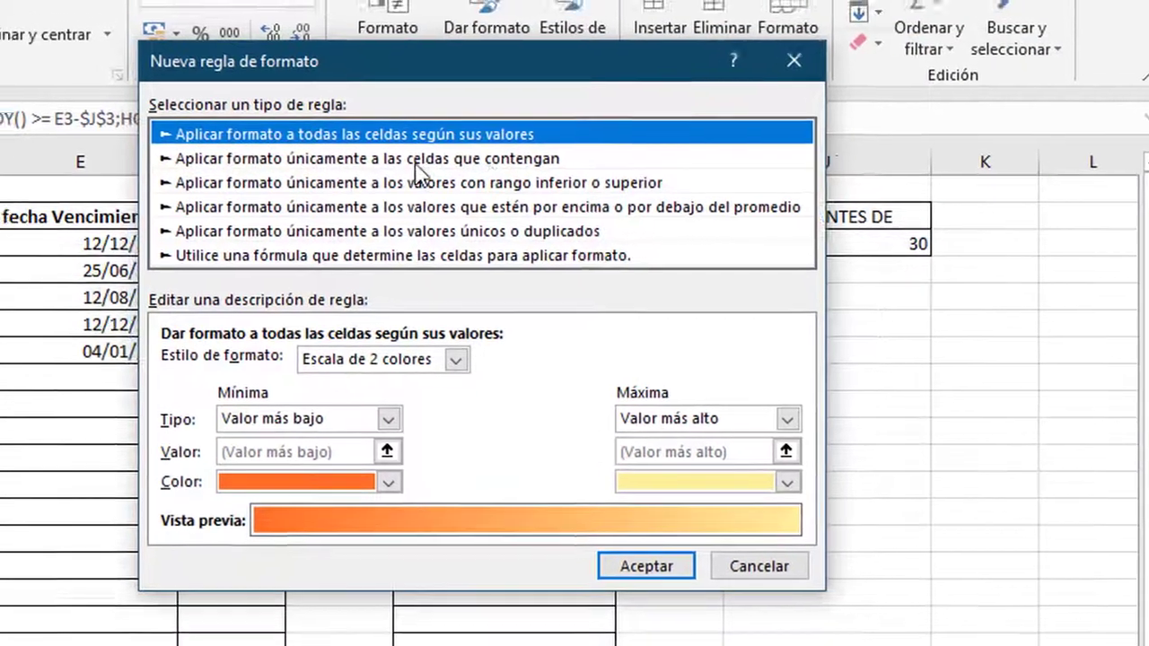
click(455, 142)
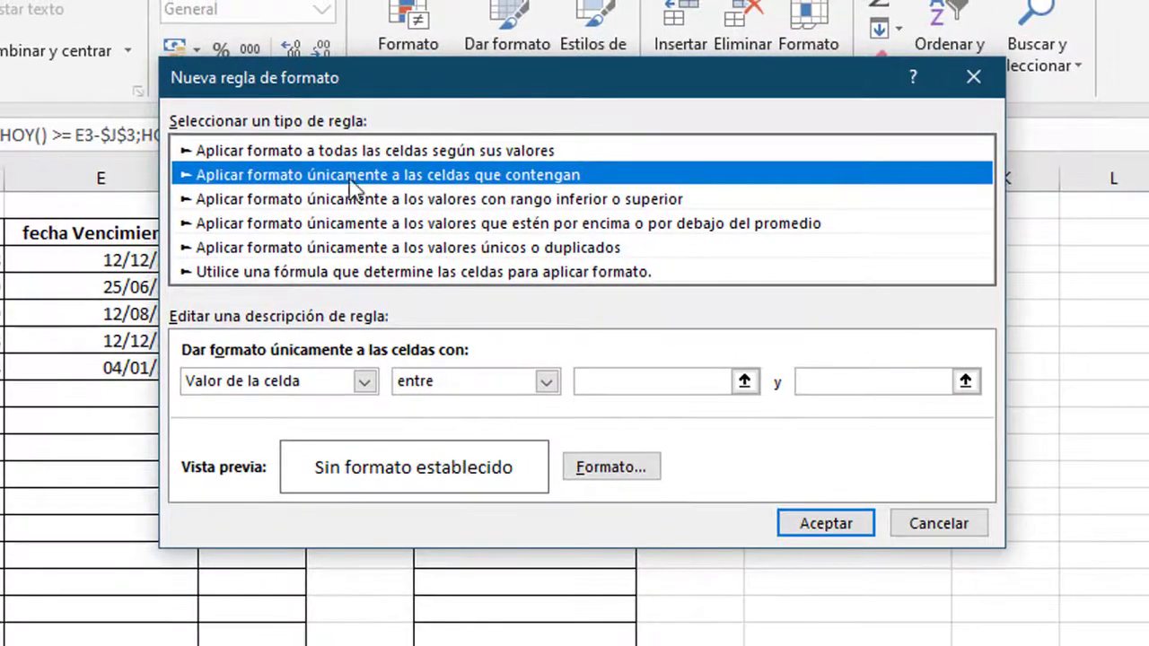
click(285, 385)
click(228, 427)
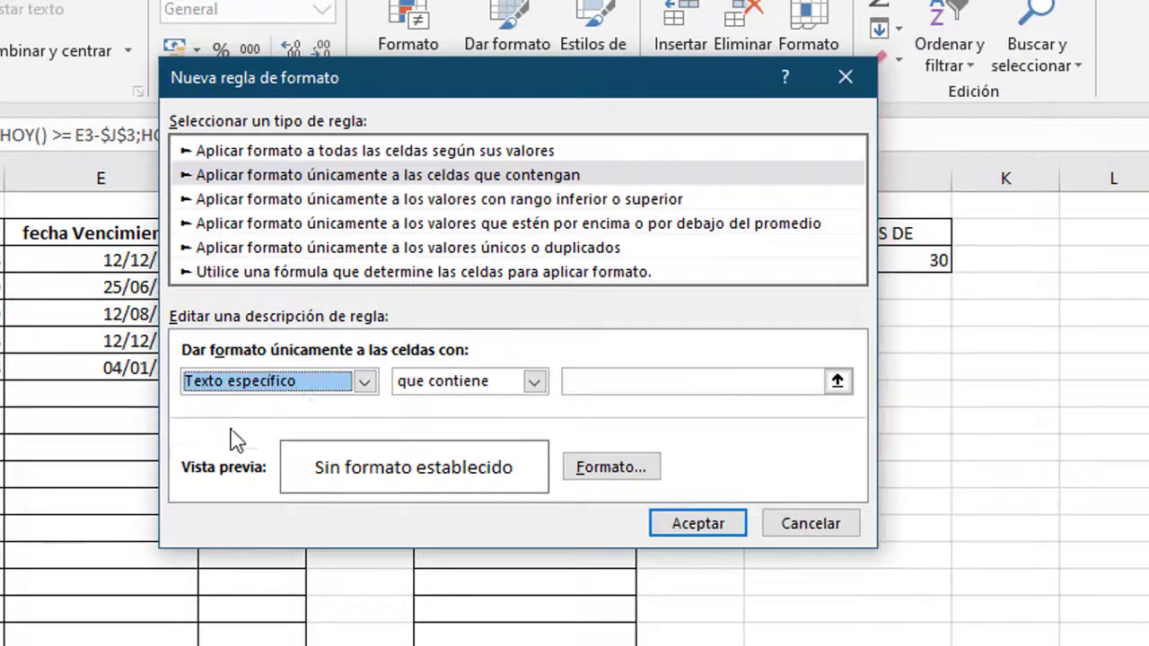
click(469, 385)
click(537, 382)
click(627, 382)
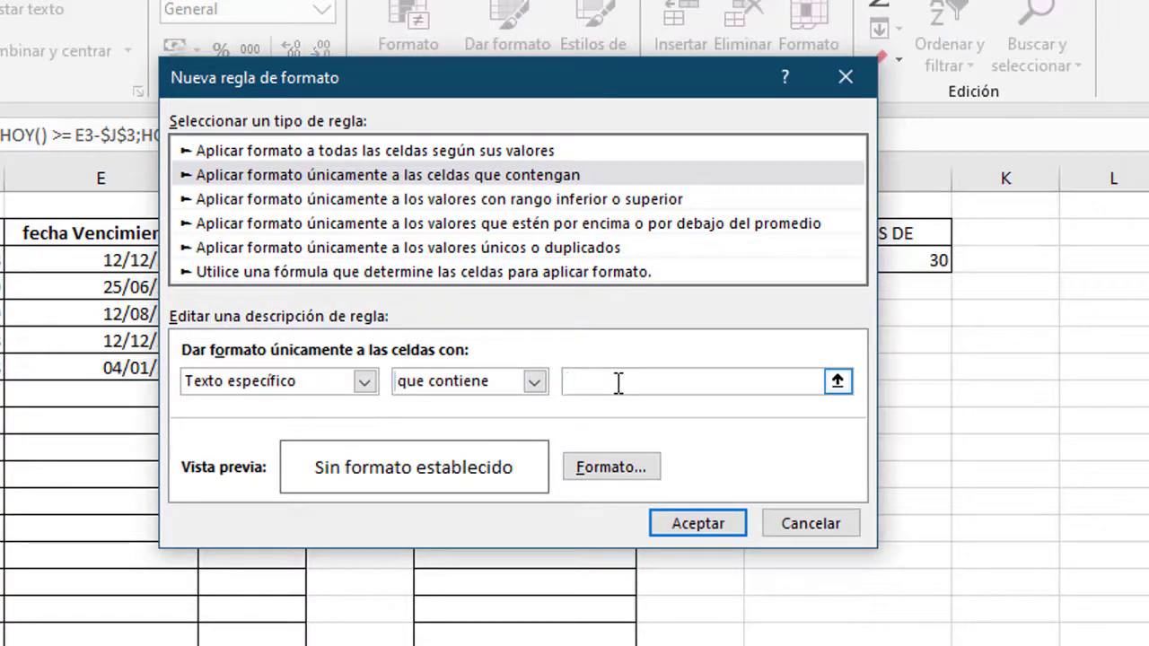
text(ACTIVO)
Give the ACTIVO rule a green fill and font colour, and confirm it.
click(611, 467)
click(588, 27)
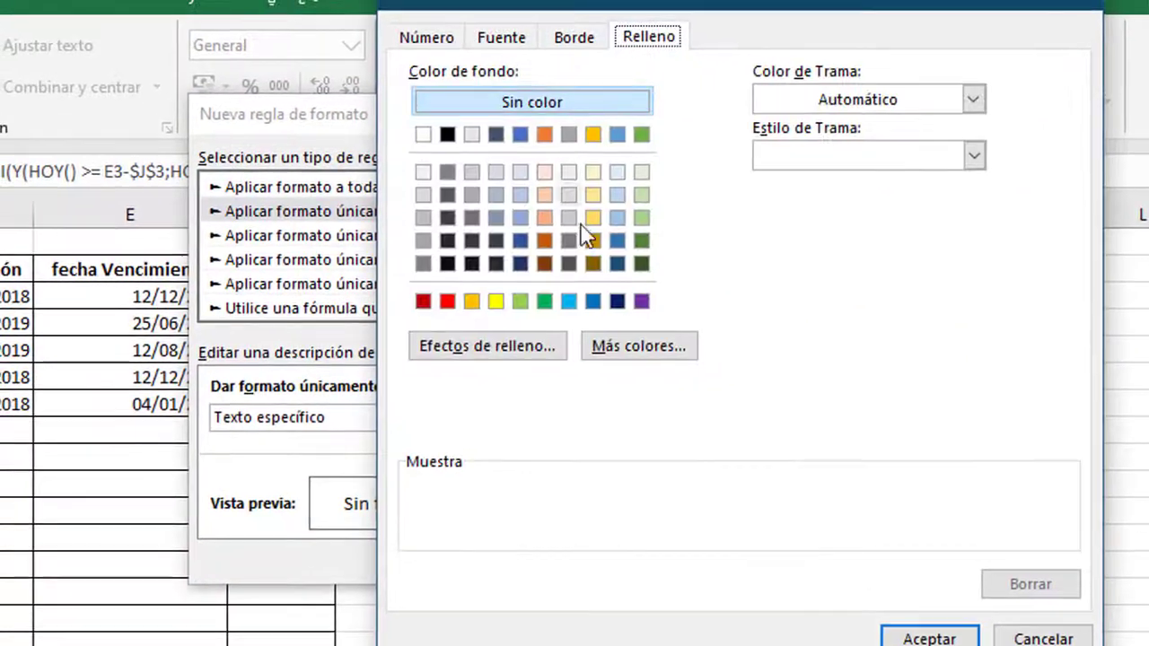
click(544, 301)
click(503, 40)
click(844, 265)
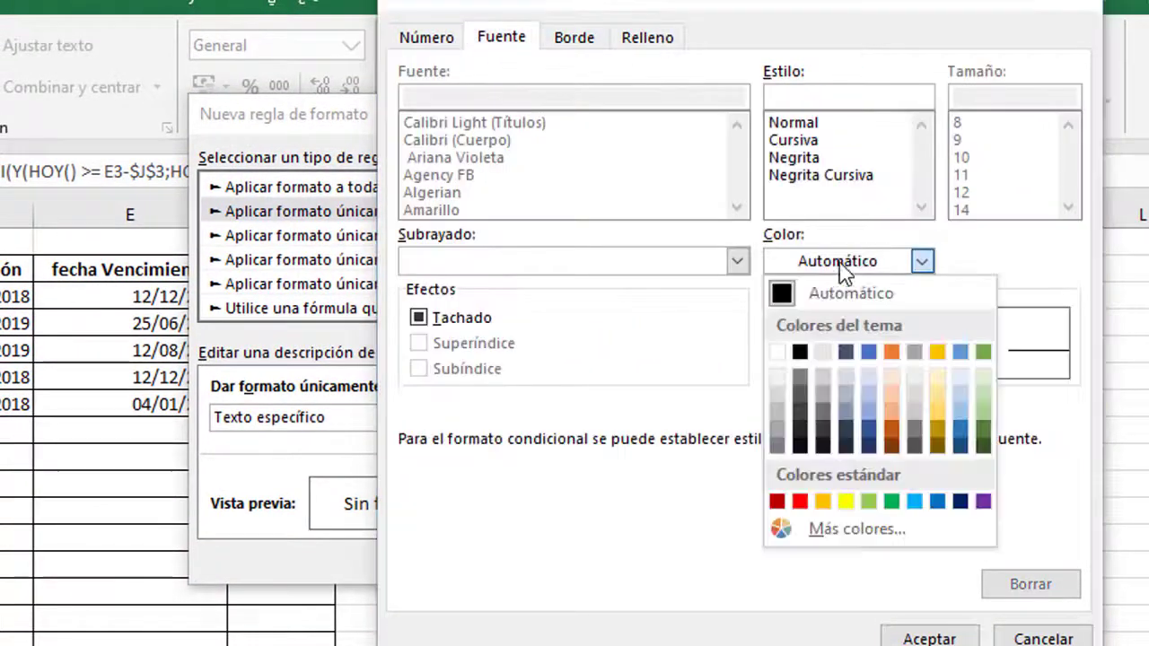
click(797, 365)
click(929, 637)
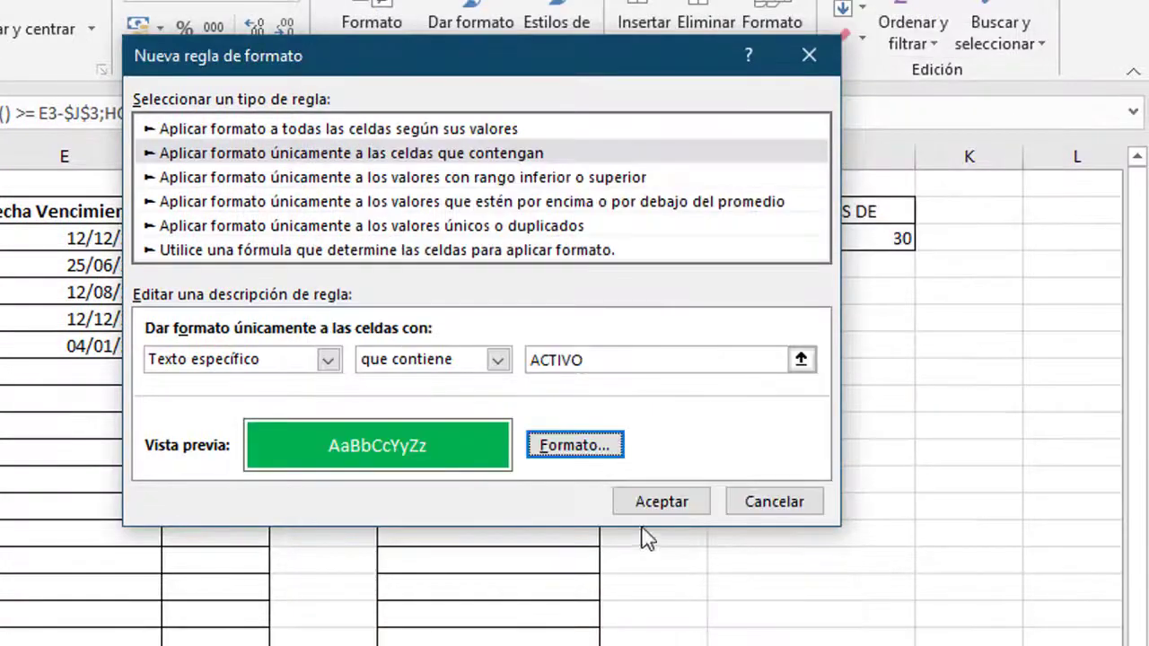
click(622, 500)
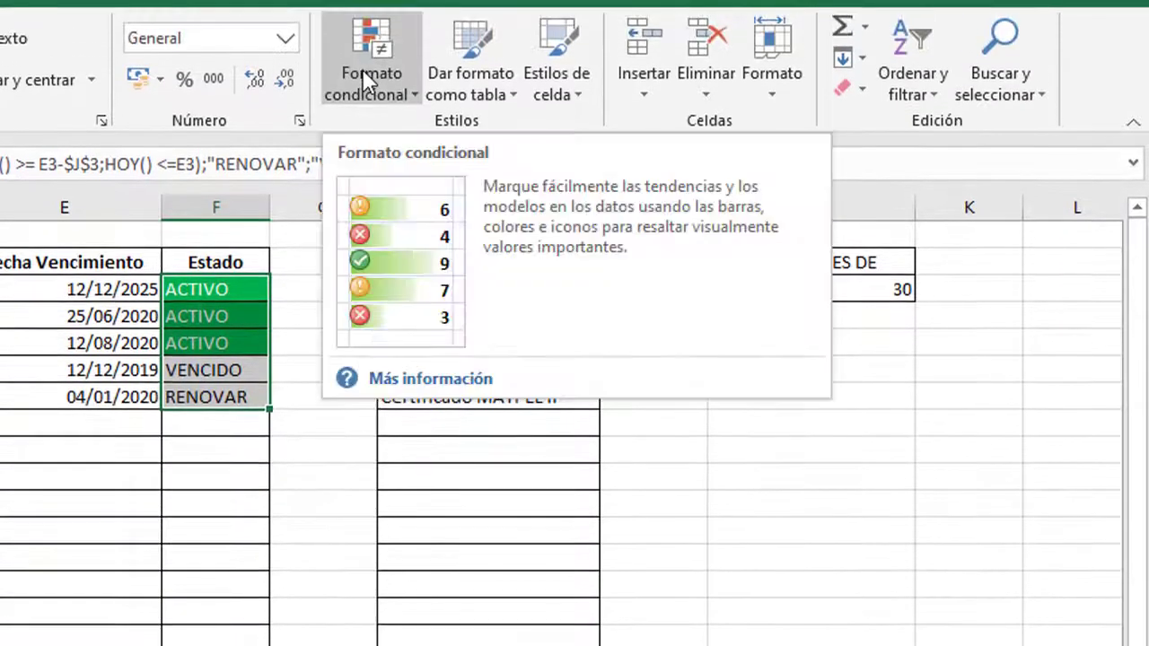
Start another specific-text rule on the Estado cells matching RENOVAR.
click(366, 79)
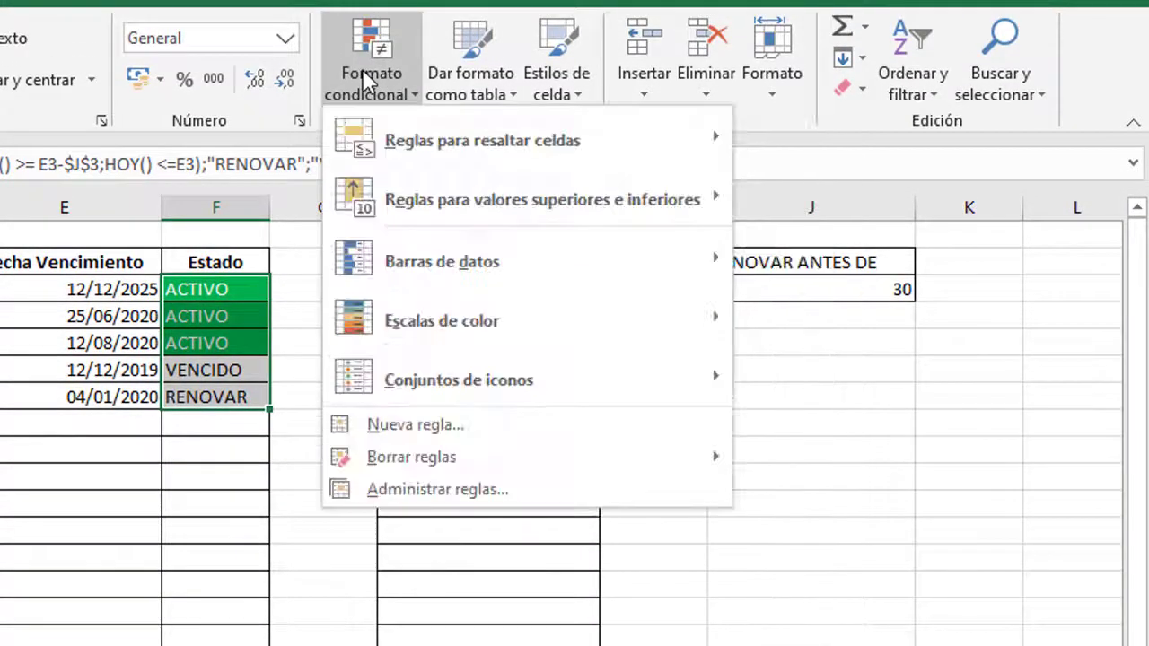
click(429, 429)
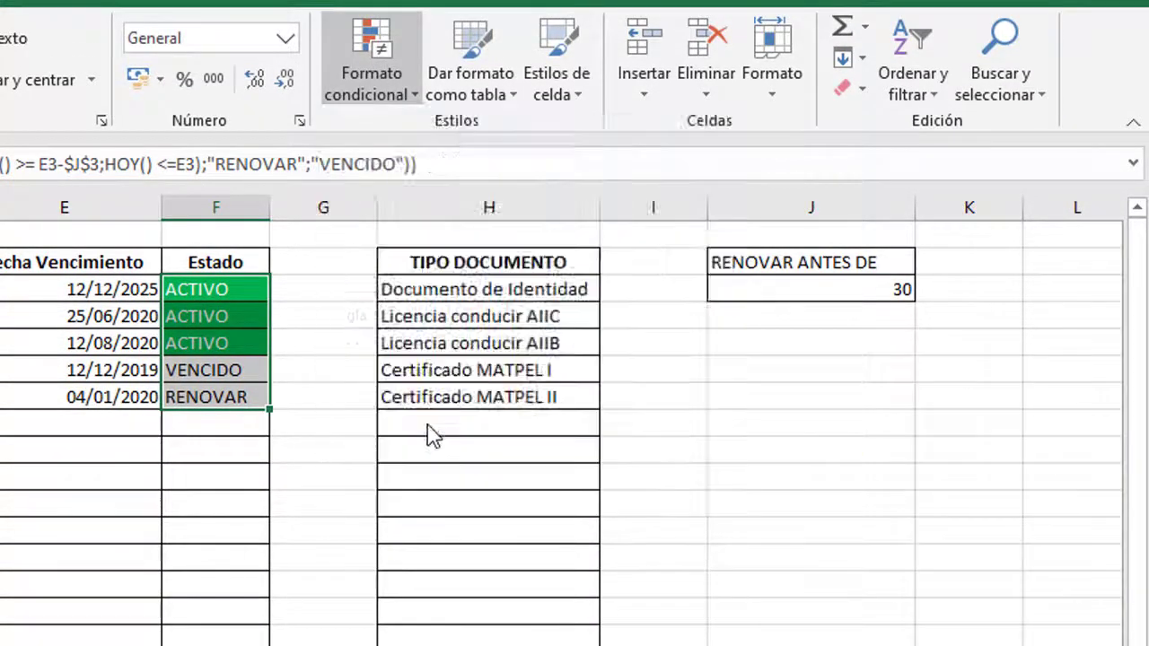
click(338, 174)
click(343, 381)
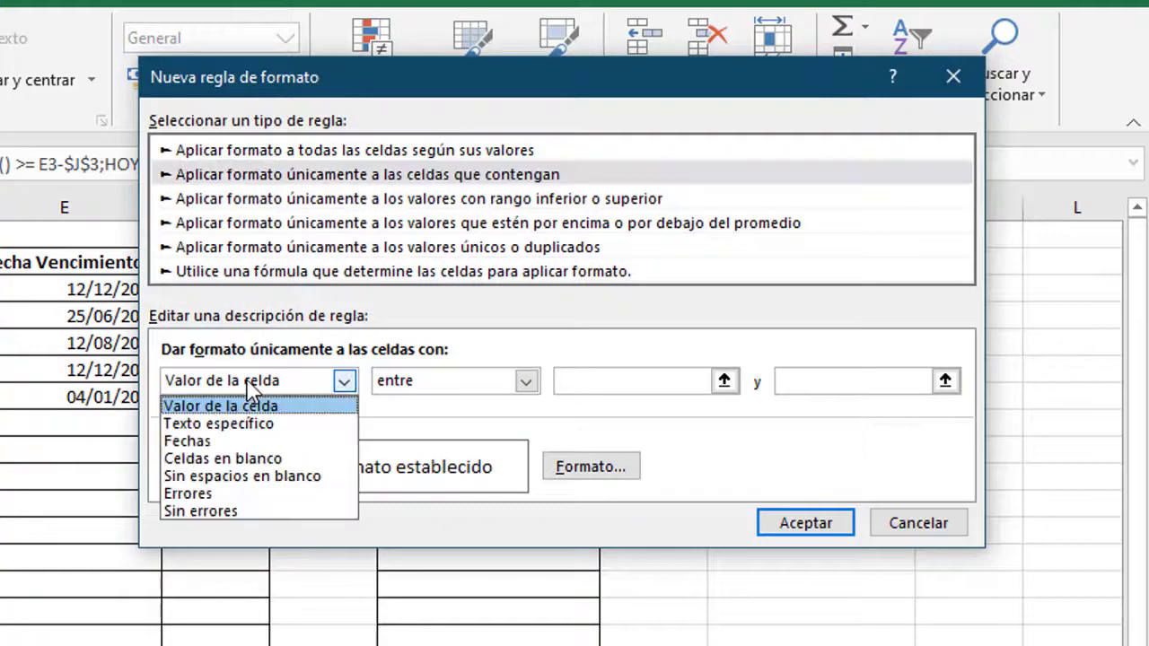
click(224, 420)
click(551, 384)
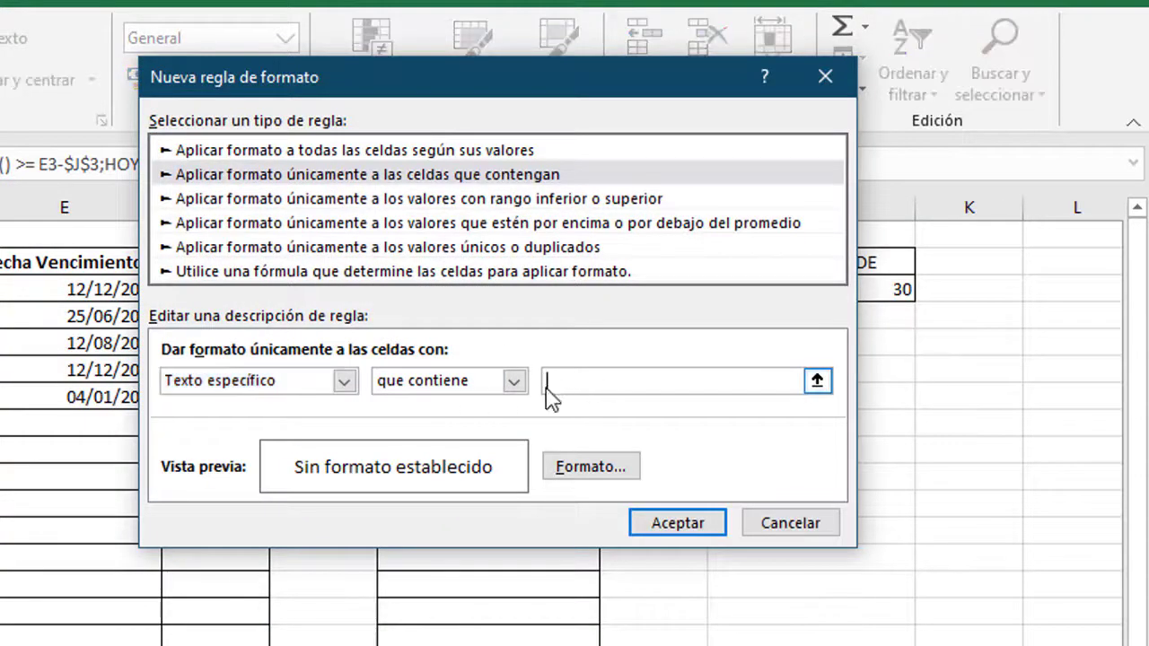
text(RENOVAR)
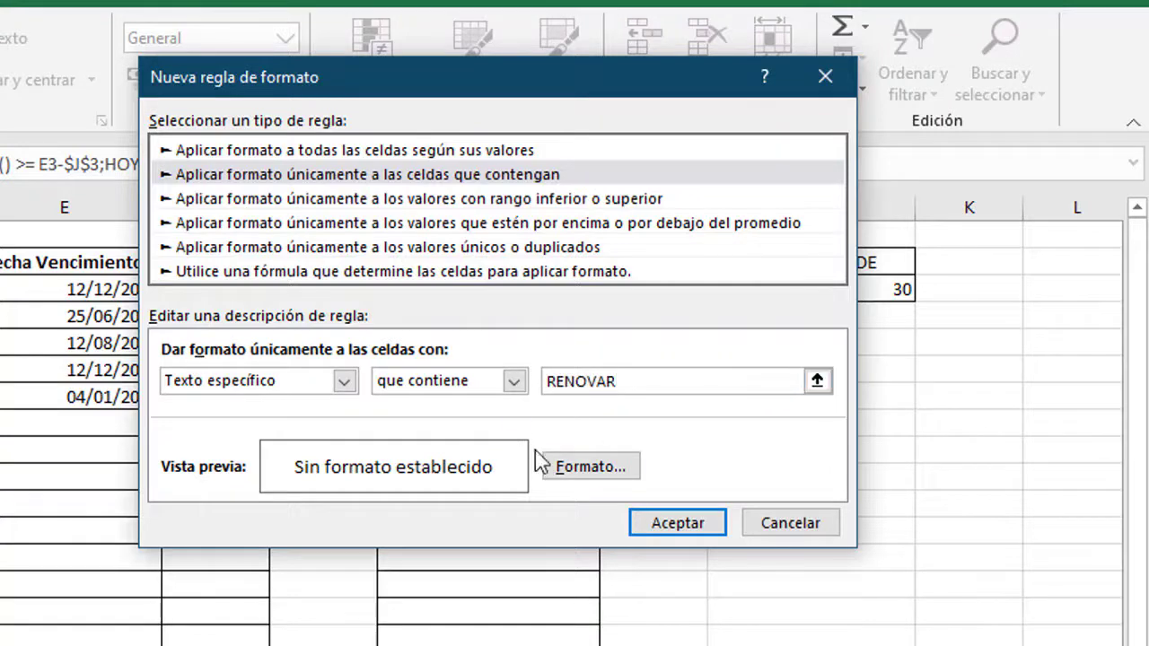
Format RENOVAR matches with a gold fill and white text, and confirm the rule.
click(553, 467)
click(389, 9)
click(213, 269)
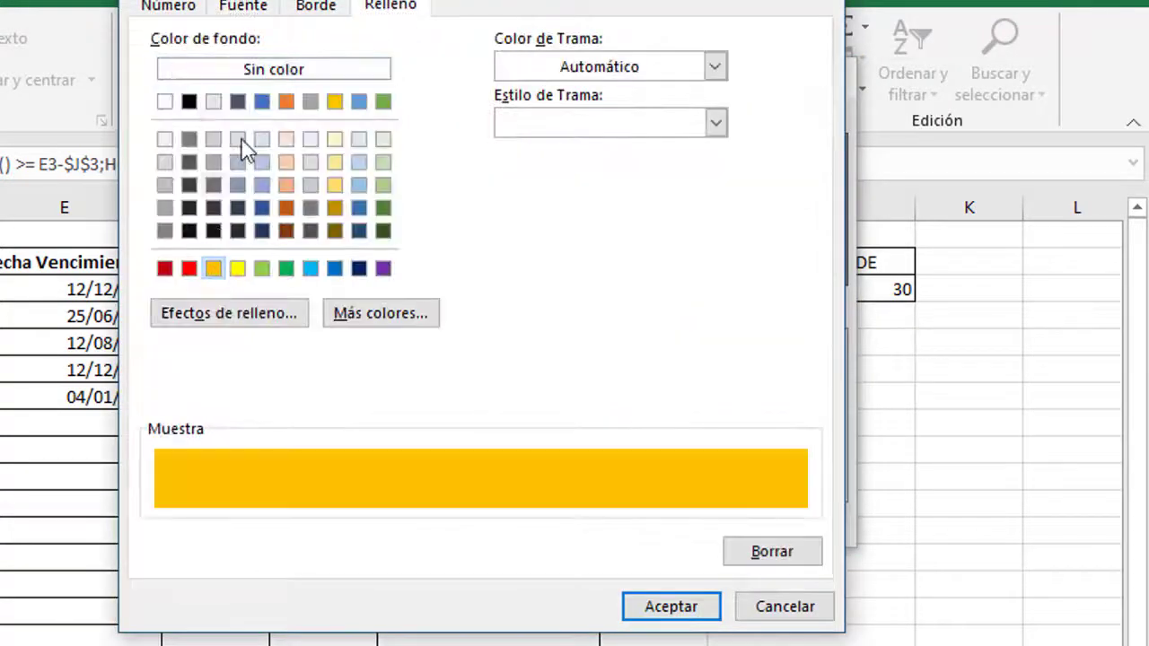
click(242, 7)
click(583, 229)
click(519, 321)
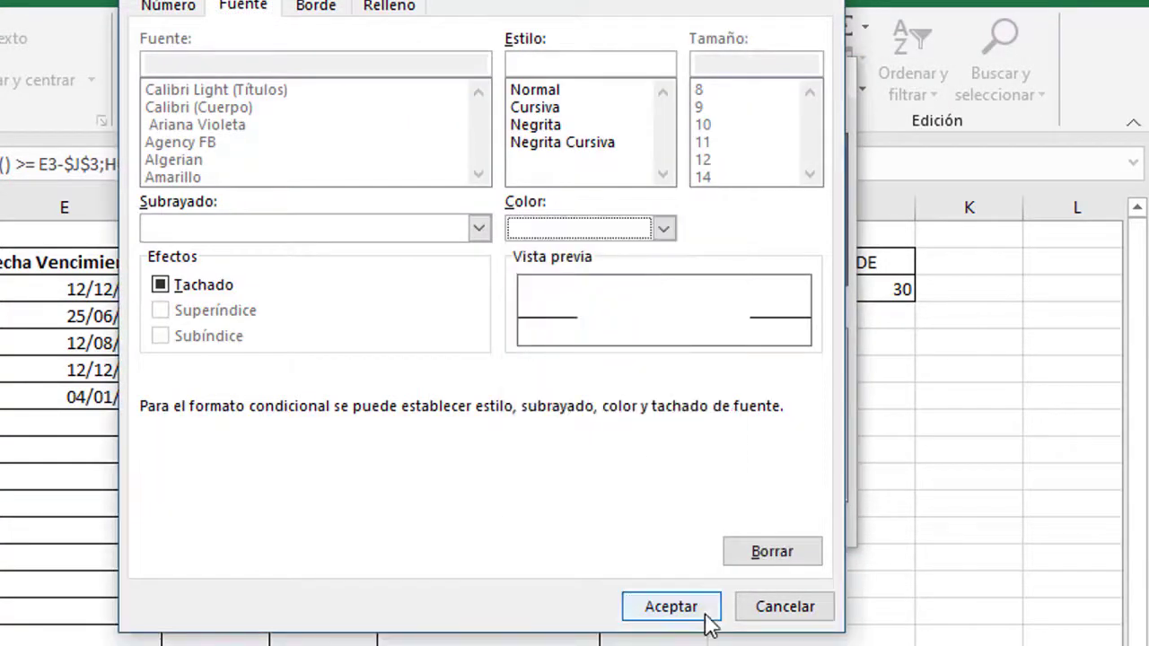
click(670, 610)
click(664, 522)
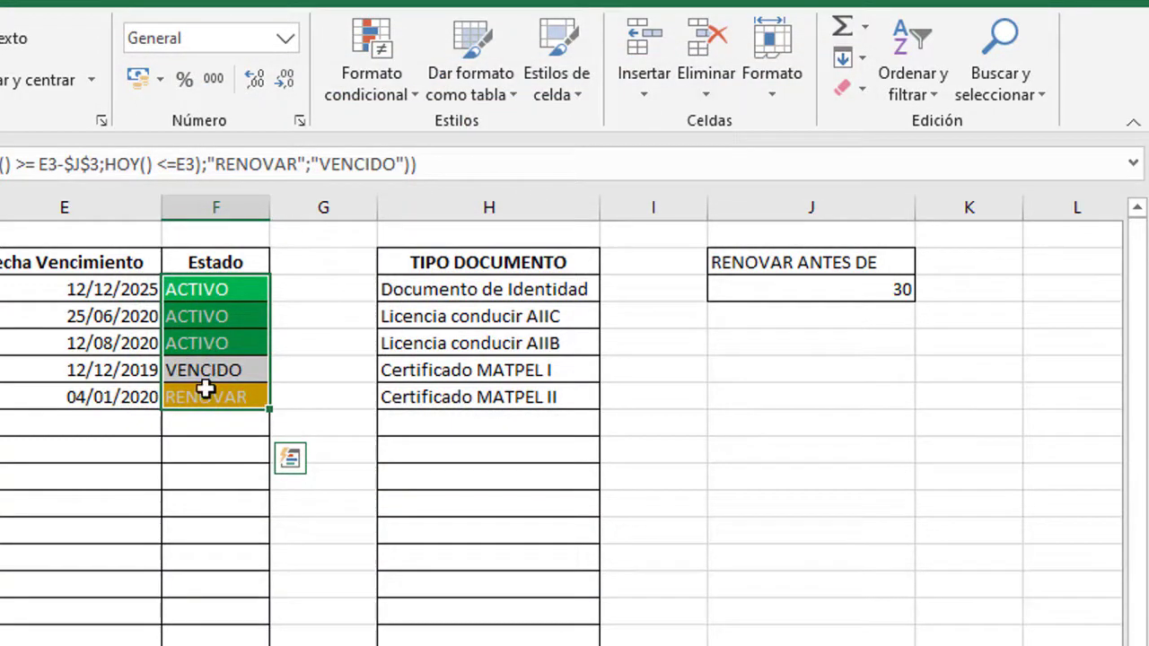
click(372, 85)
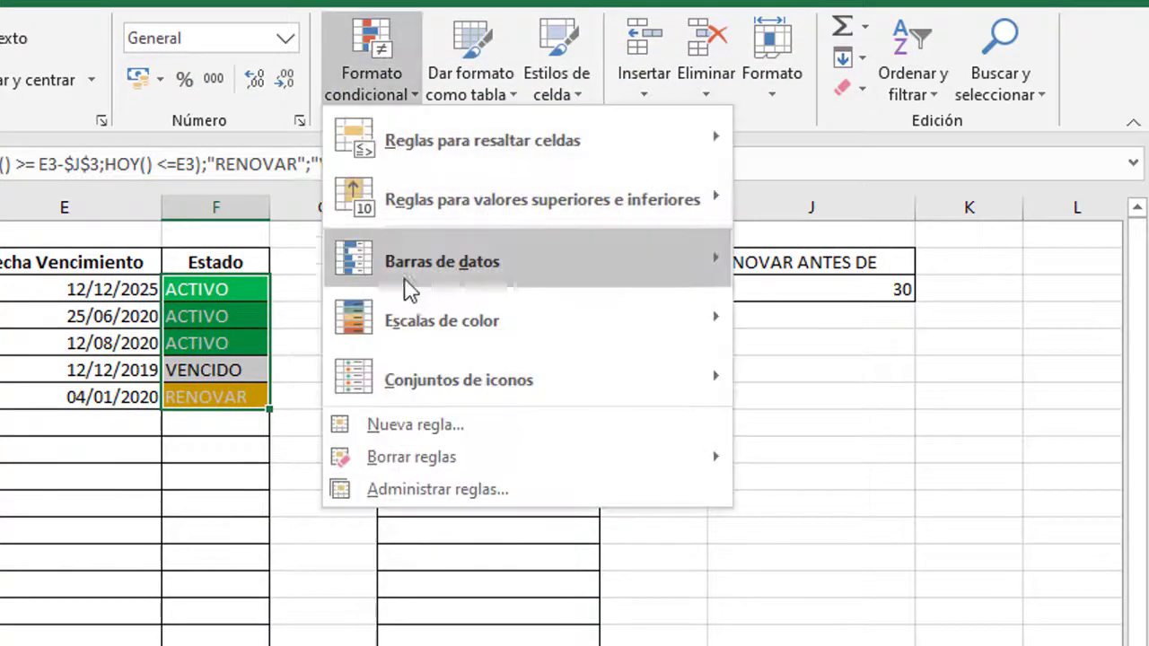
Start a third specific-text rule matching VENCIDO.
click(440, 427)
click(381, 145)
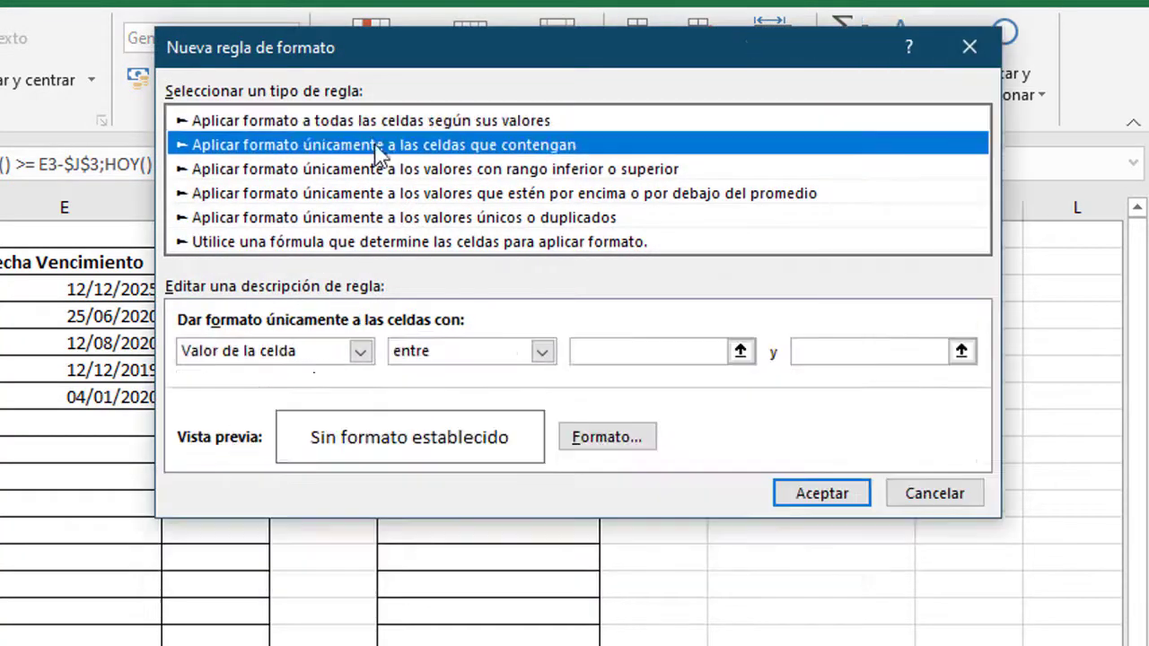
click(283, 360)
click(265, 395)
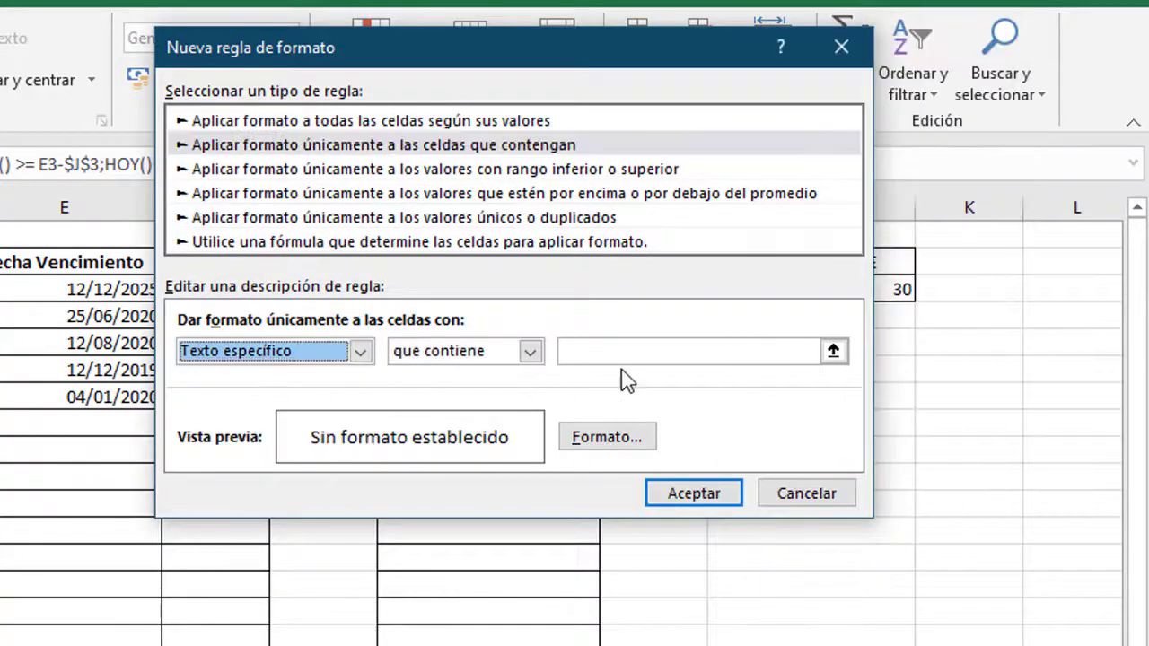
click(575, 359)
text(VENCIDO)
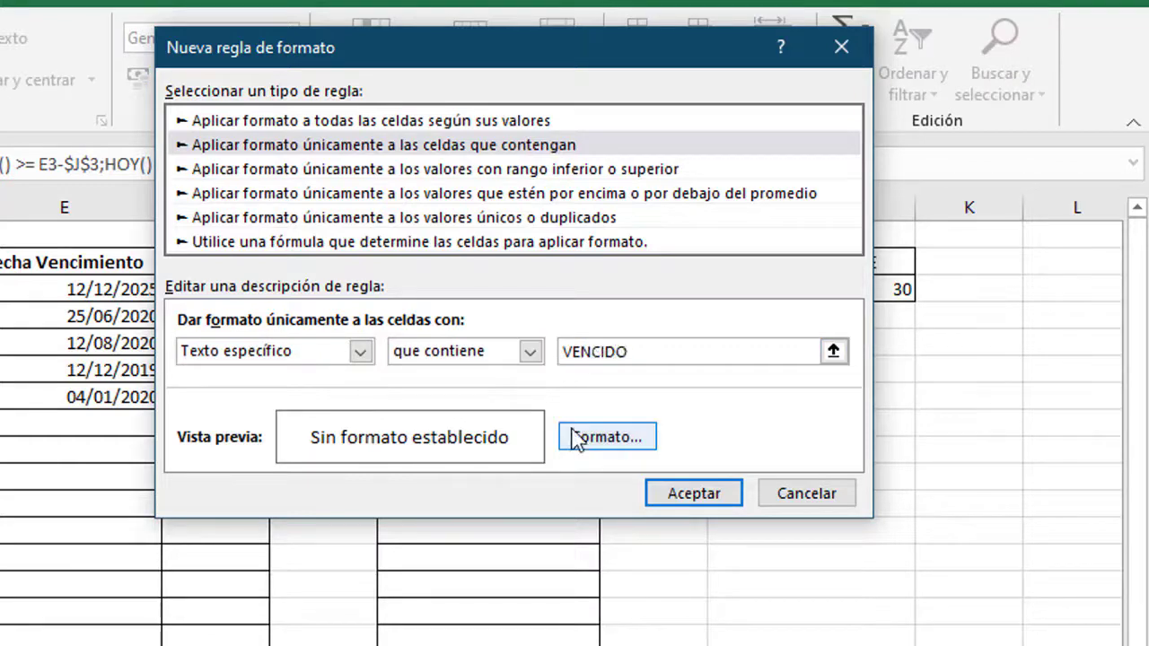
Format VENCIDO matches with a red fill and white text, and confirm the rule.
click(607, 437)
click(404, 4)
click(206, 254)
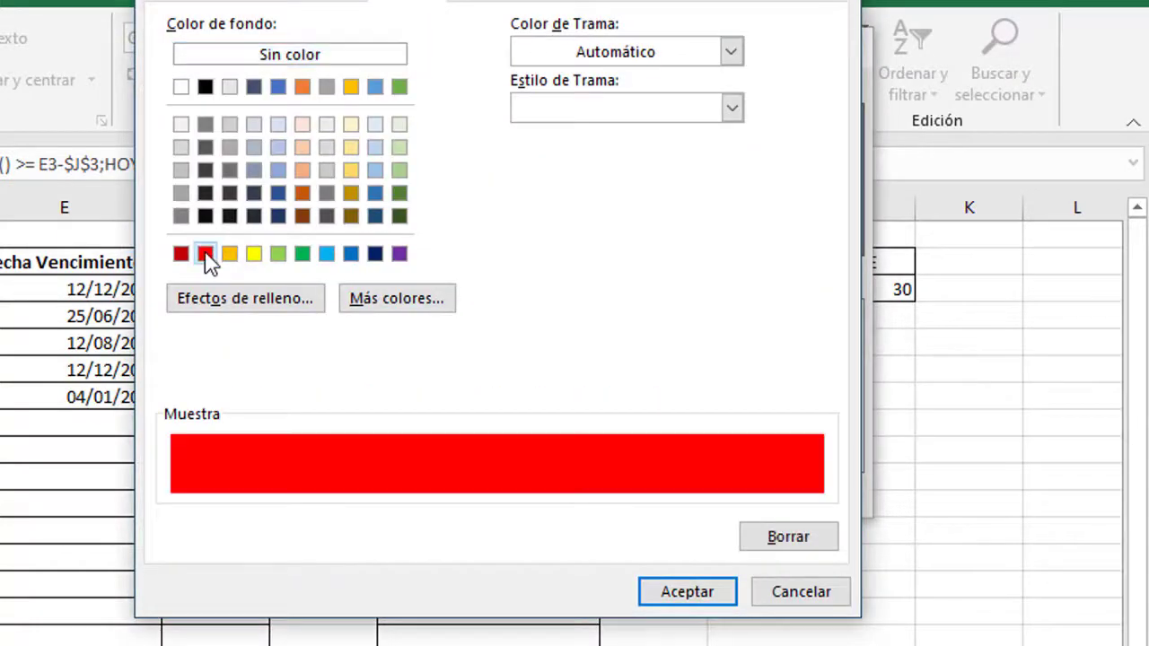
click(271, 6)
click(677, 288)
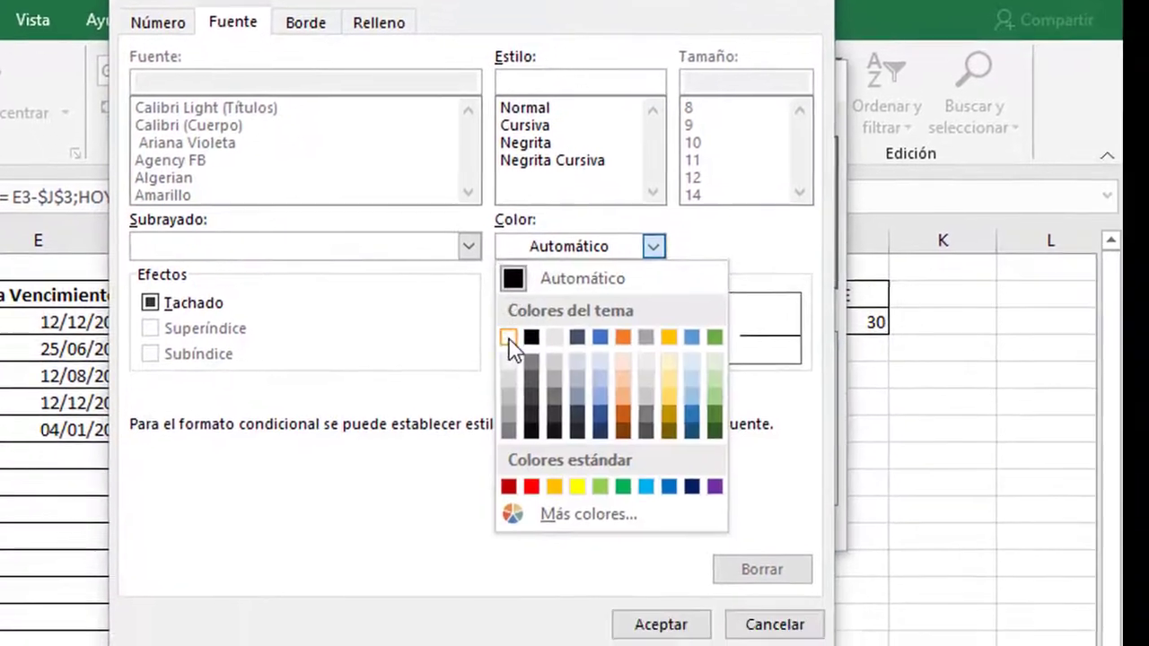
click(531, 377)
click(683, 645)
click(657, 525)
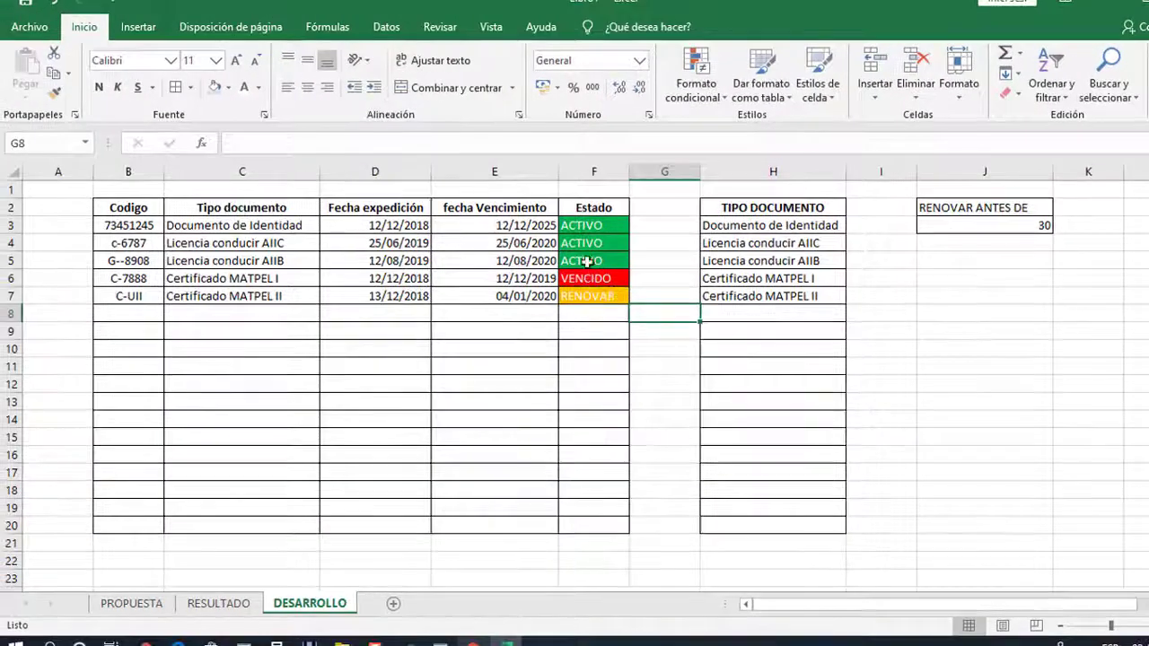
click(595, 228)
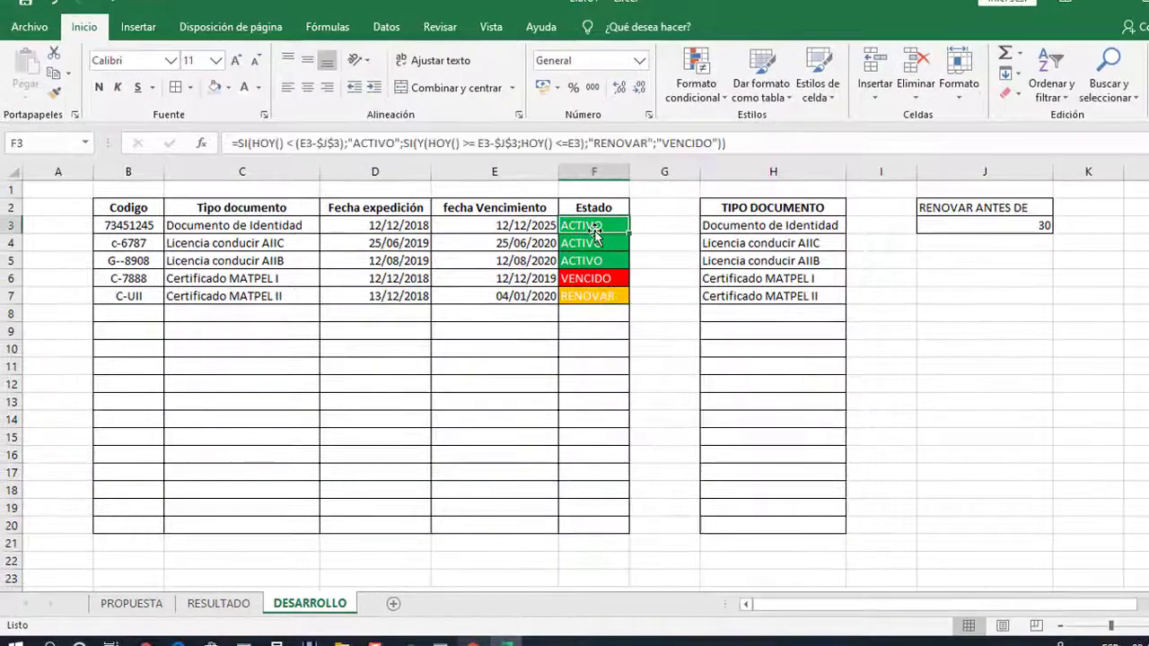
click(235, 228)
click(278, 259)
click(276, 244)
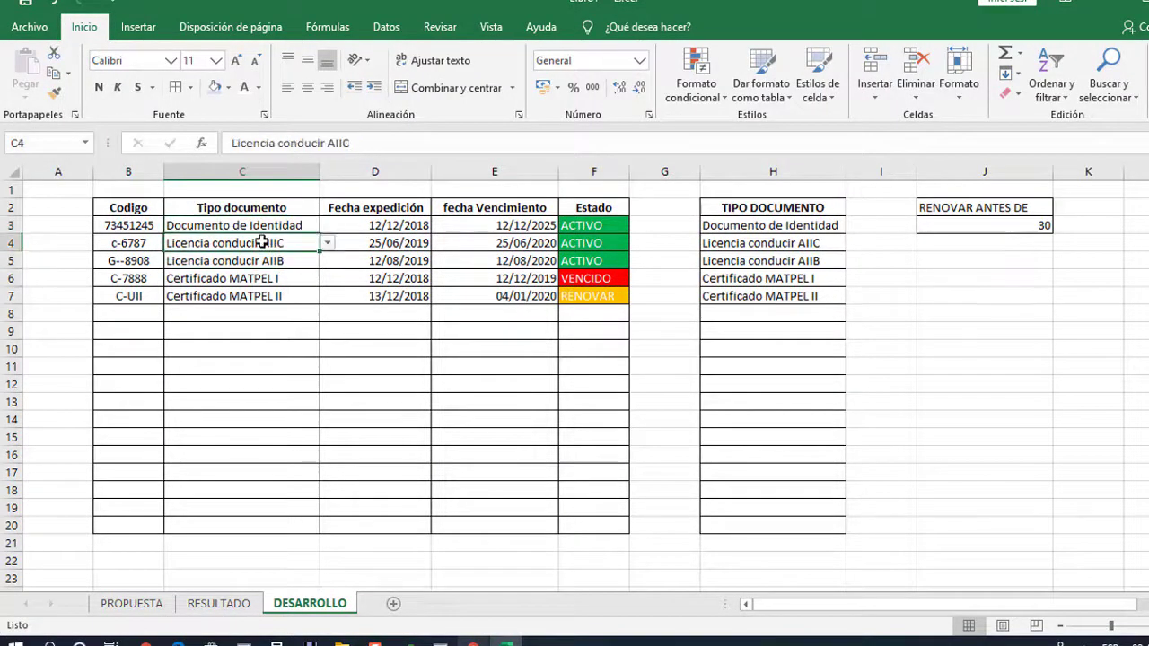
click(380, 226)
click(512, 229)
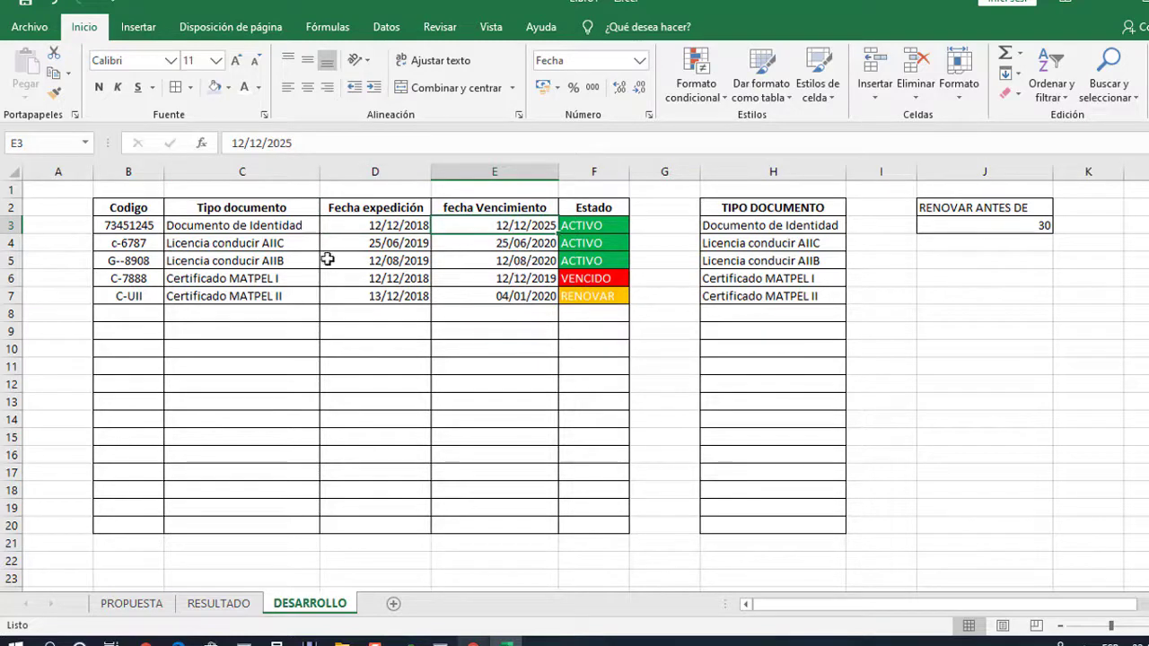
click(239, 259)
click(257, 282)
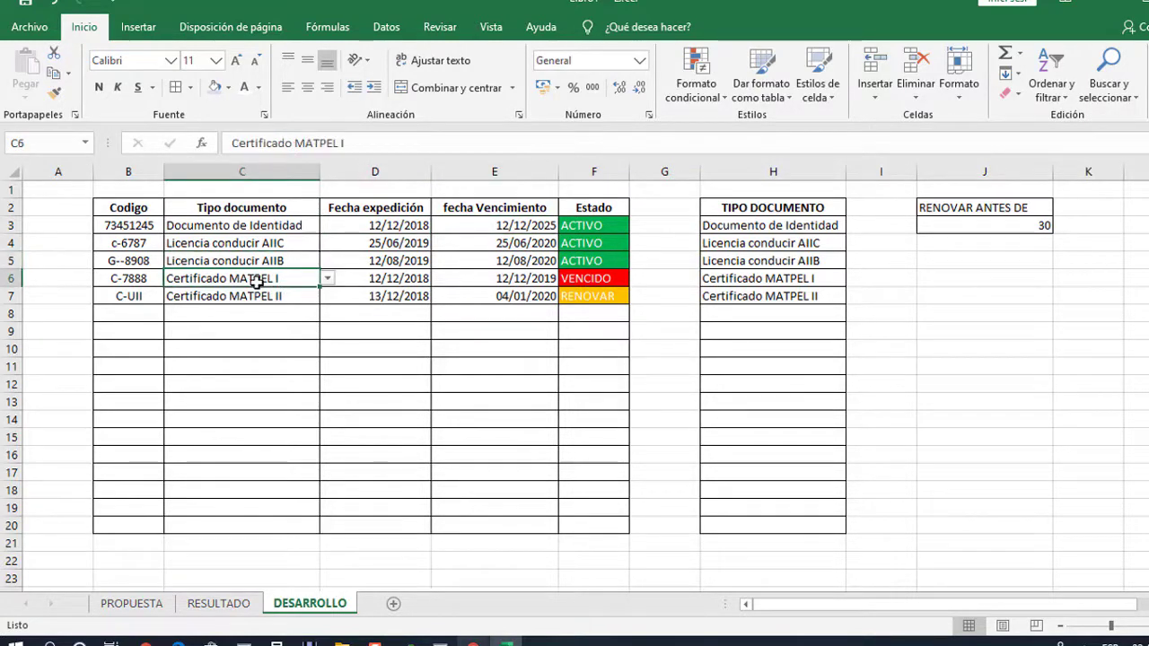
click(598, 296)
click(383, 297)
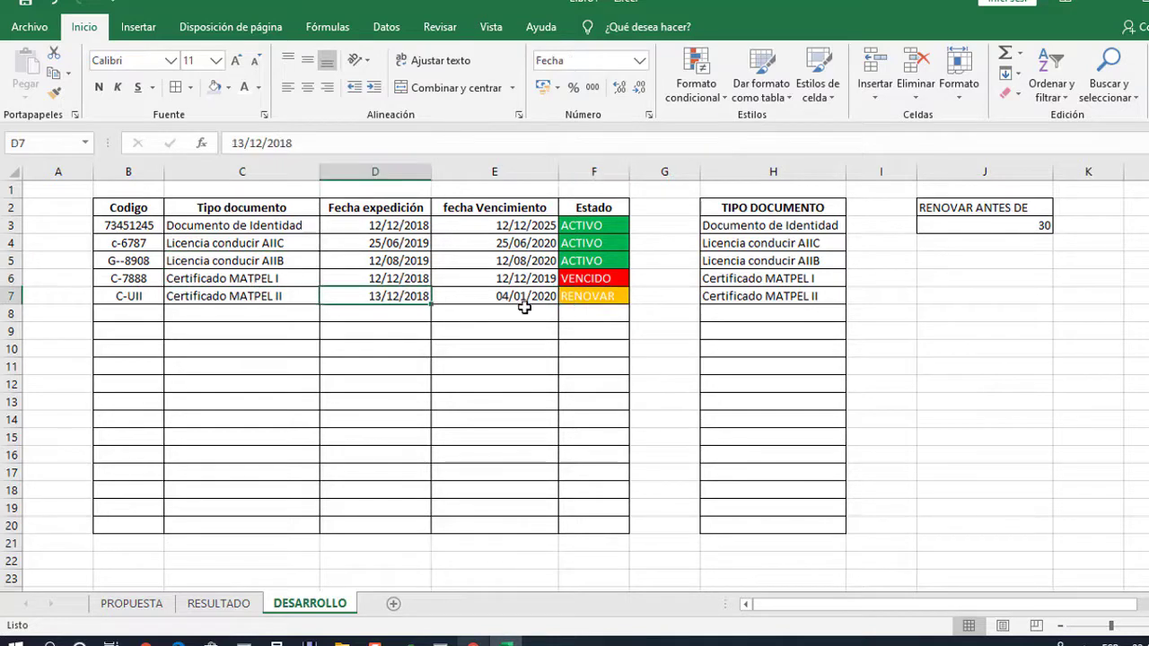
click(500, 295)
click(508, 279)
click(505, 260)
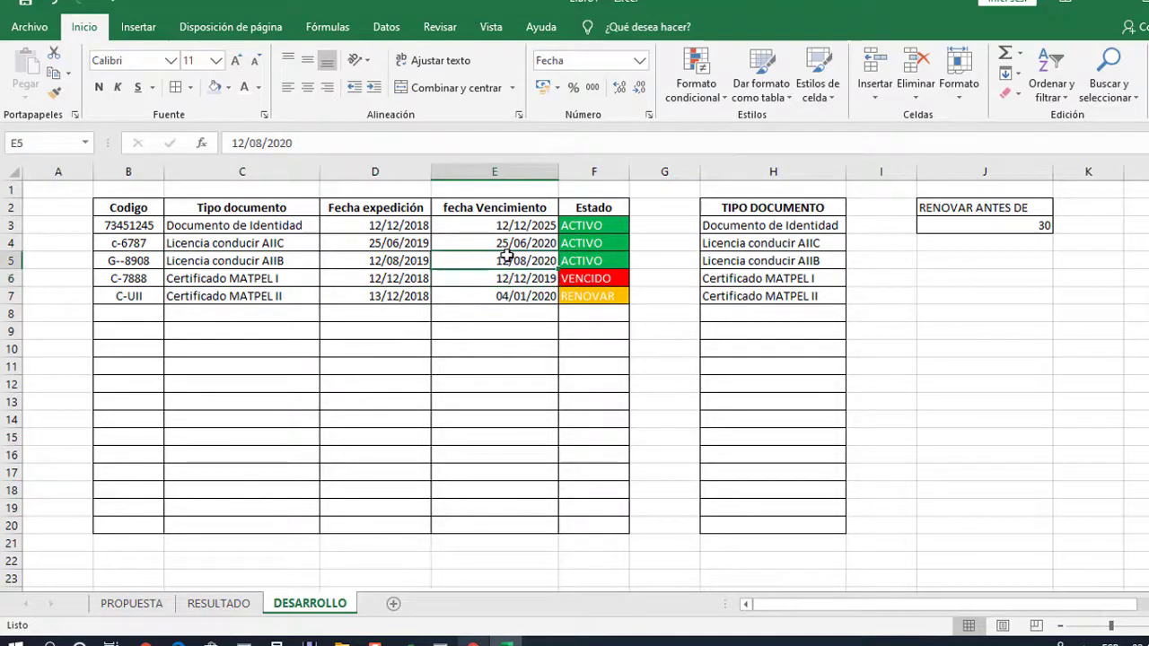
click(506, 242)
click(519, 225)
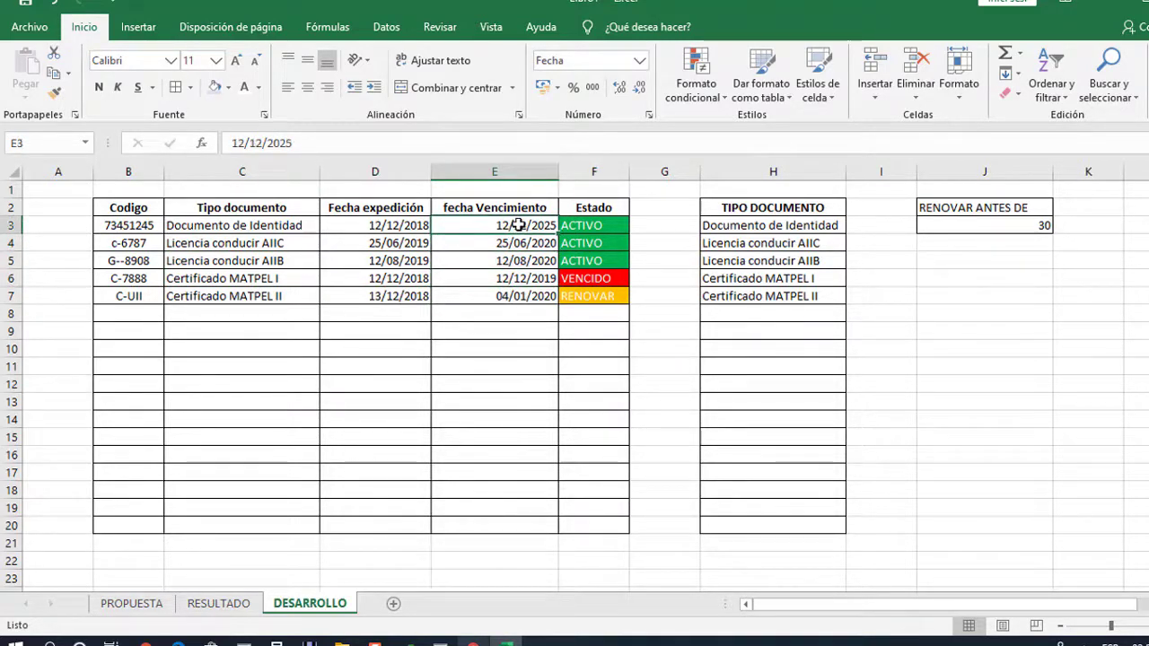
click(603, 225)
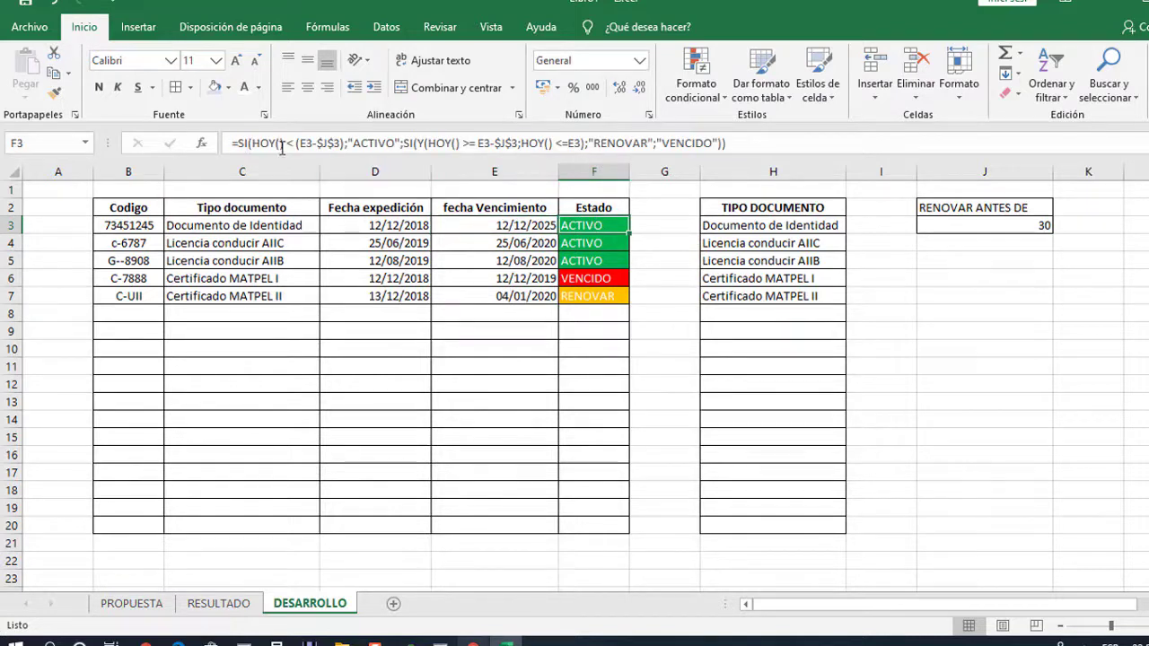
drag(752, 146, 232, 142)
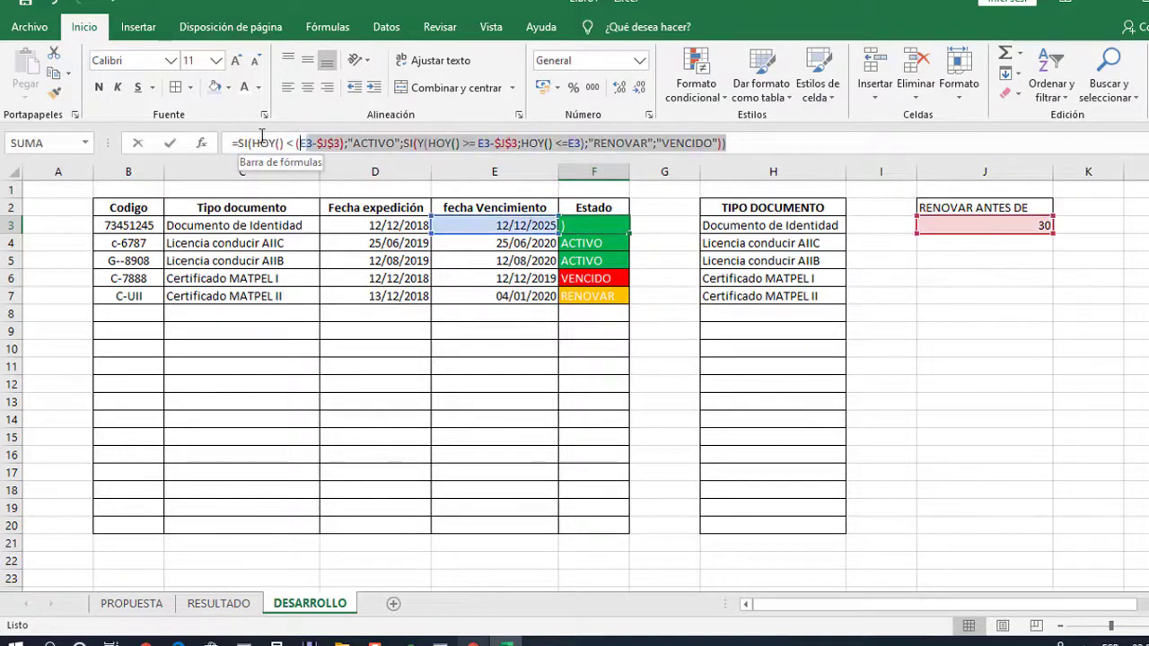
click(737, 145)
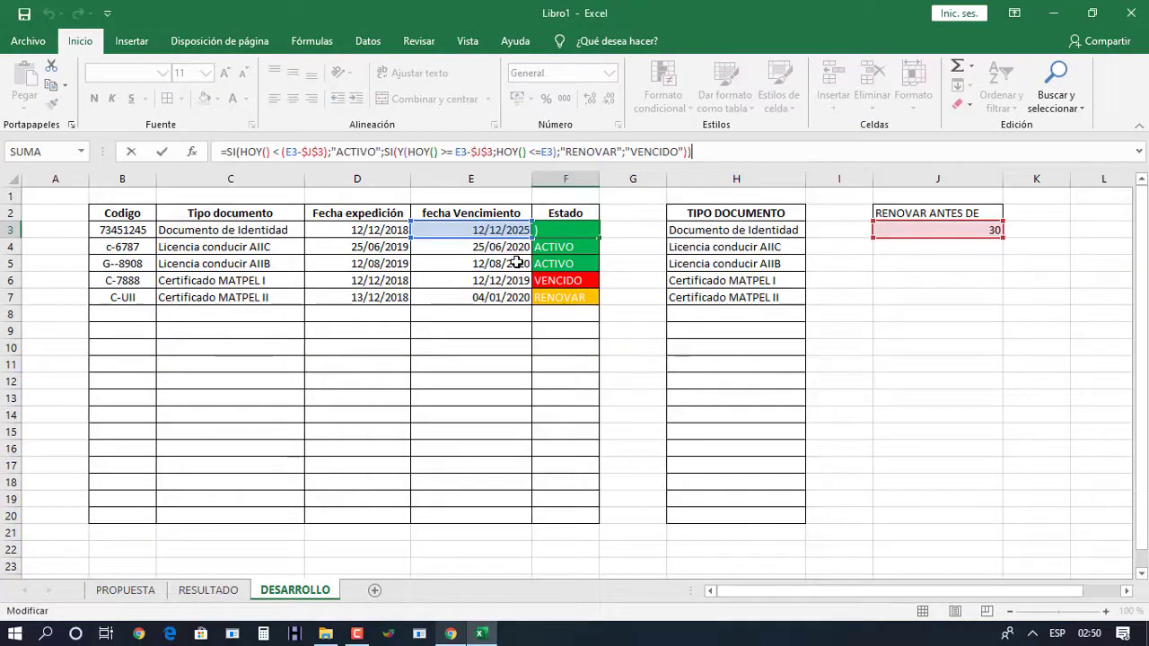
key(ctrl+Return)
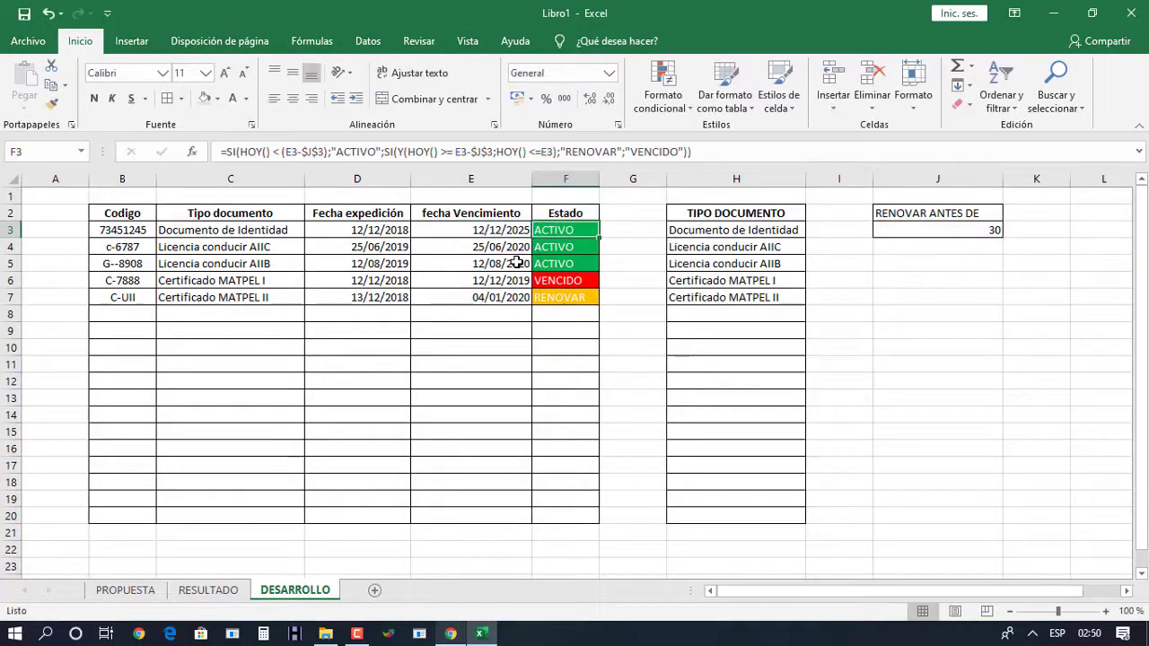